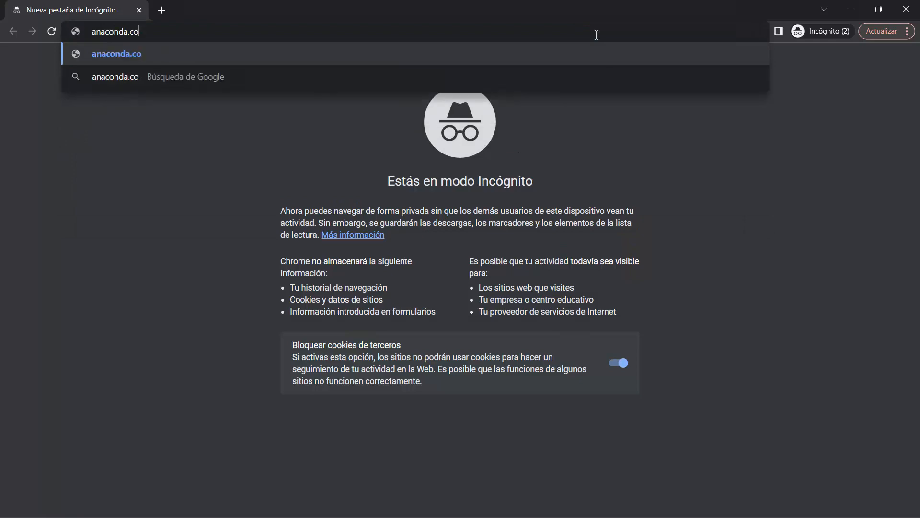
Step: Download the Anaconda installer for Windows from anaconda.com and run it from the tmp folder
{"action": "key", "text": "Return"}
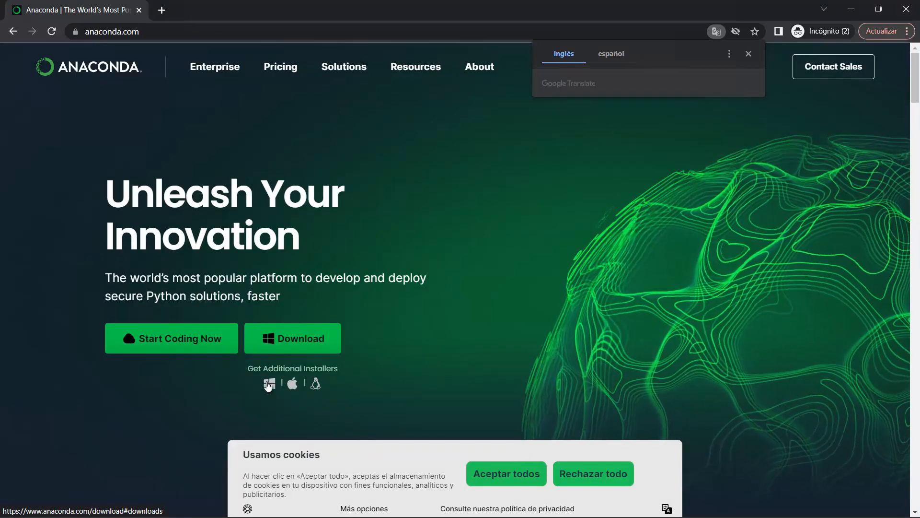
{"action": "left_click", "coordinate": [290, 341]}
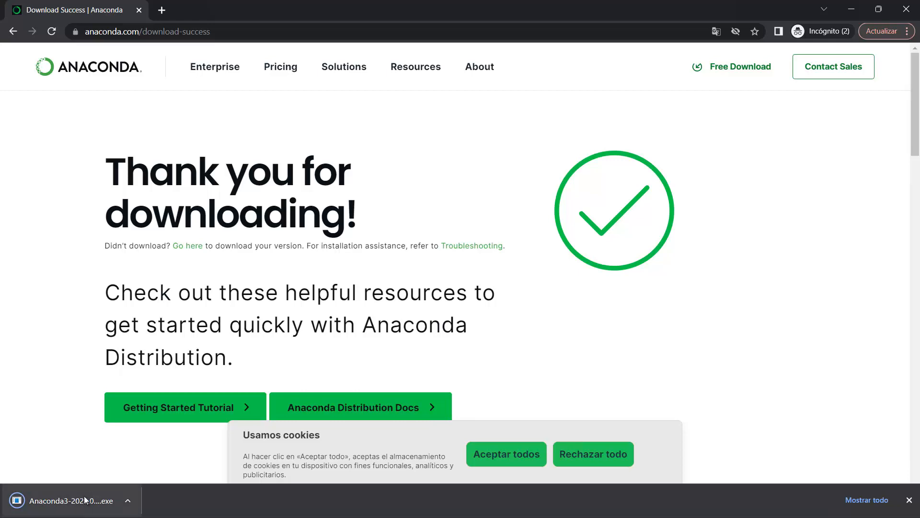
{"action": "key", "text": "super+e"}
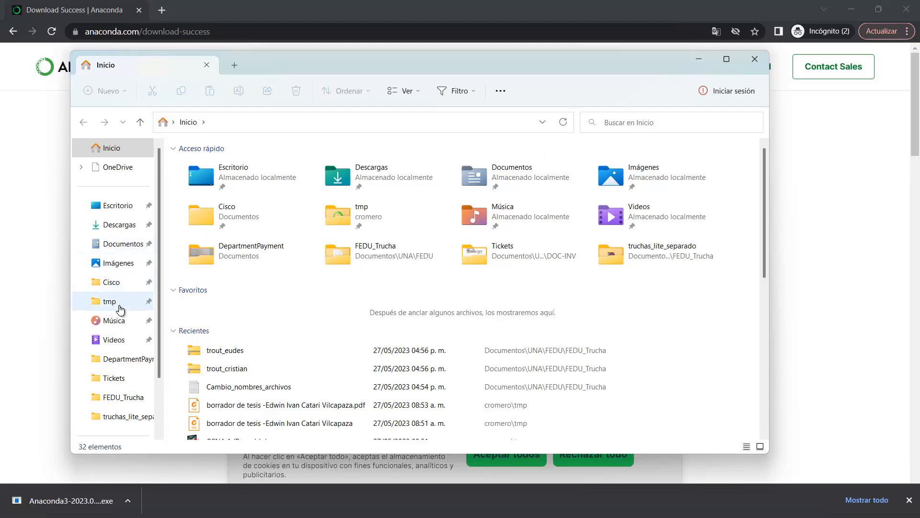
{"action": "left_click", "coordinate": [145, 301]}
{"action": "left_click", "coordinate": [200, 194]}
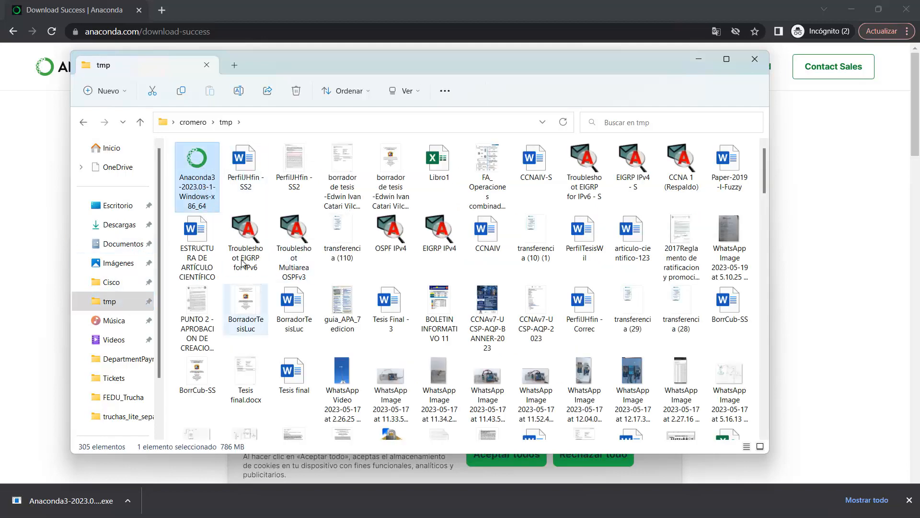
{"action": "double_click", "coordinate": [209, 184]}
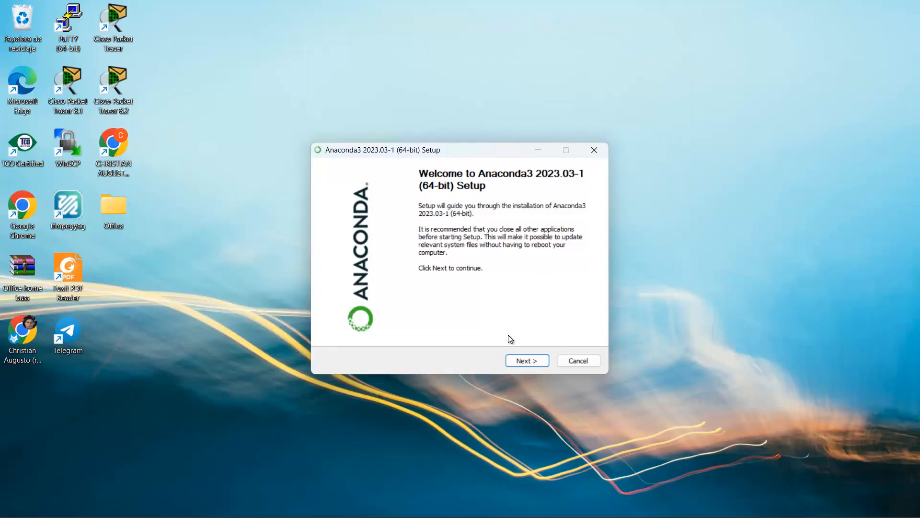
Step: Accept the Anaconda3 license agreement and choose the Just Me installation type
{"action": "left_click", "coordinate": [526, 365]}
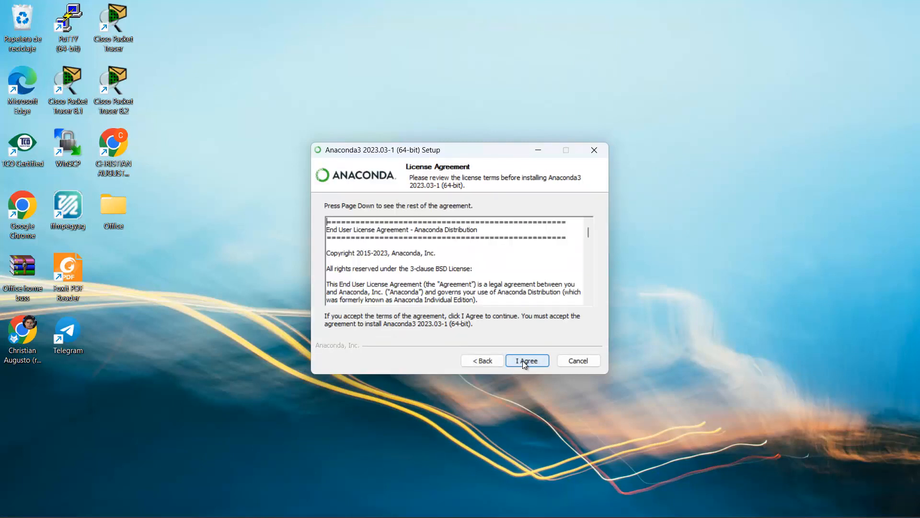
{"action": "left_click", "coordinate": [528, 360]}
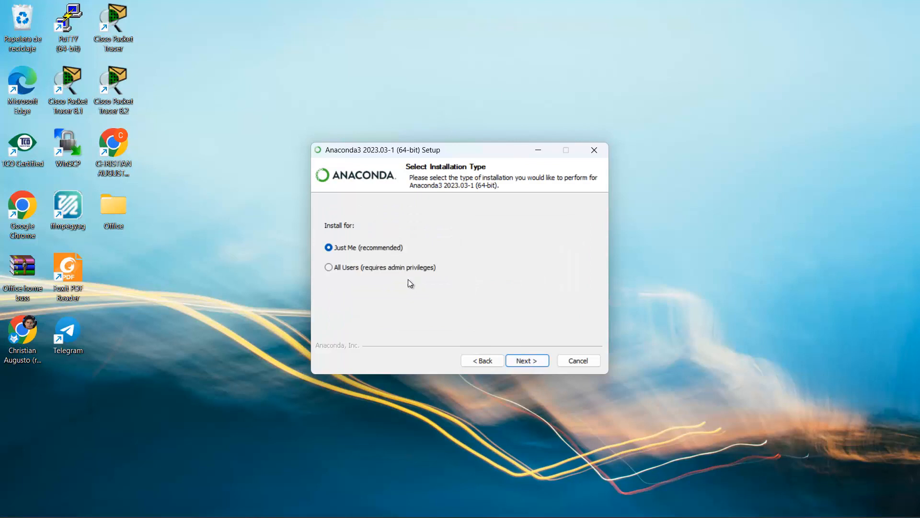
{"action": "left_click", "coordinate": [524, 360]}
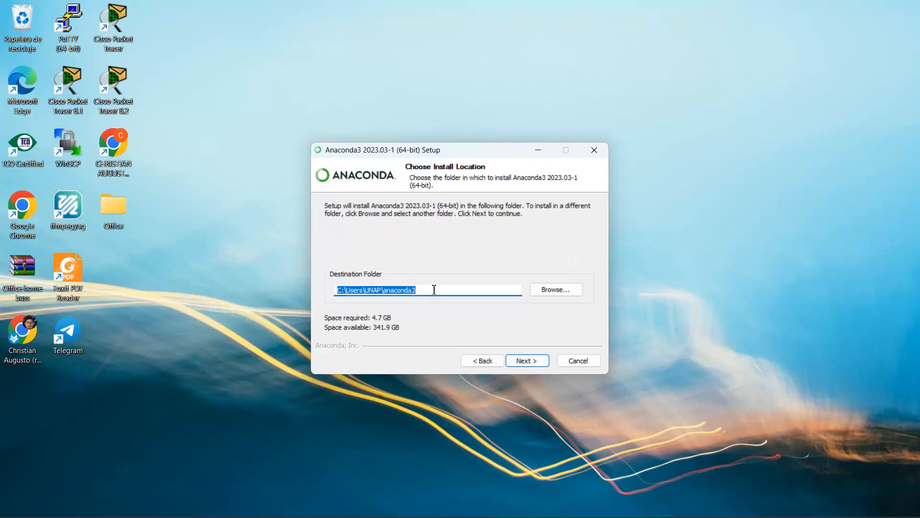
Step: Keep the destination folder C:\Users\UNAP\anaconda3 and install with the default advanced options, showing the installation details
{"action": "left_click", "coordinate": [434, 290]}
{"action": "left_click_drag", "start_coordinate": [417, 290], "coordinate": [324, 292]}
{"action": "left_click", "coordinate": [423, 291]}
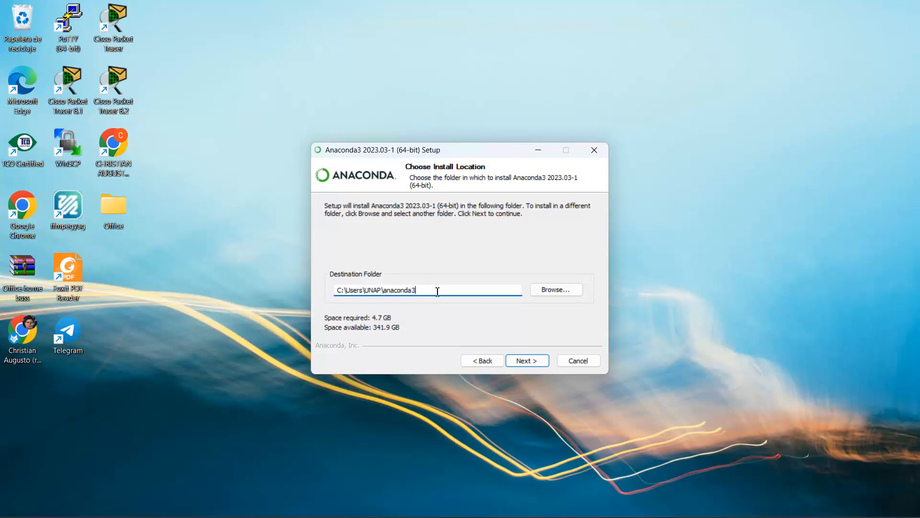
{"action": "left_click", "coordinate": [531, 359]}
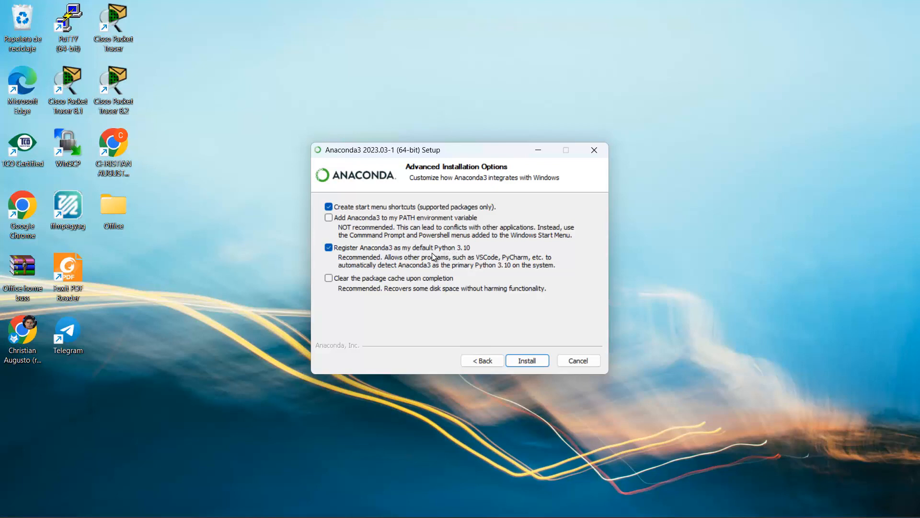
{"action": "left_click", "coordinate": [529, 363]}
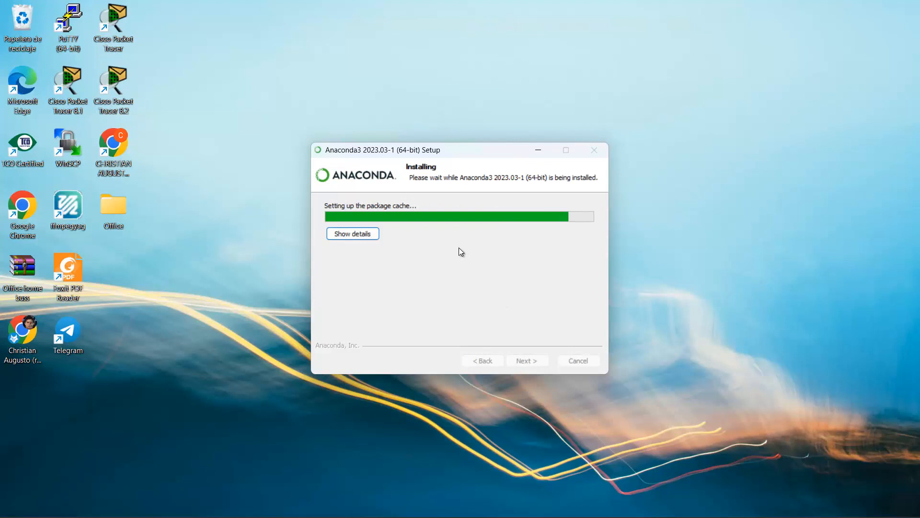
{"action": "left_click", "coordinate": [350, 238]}
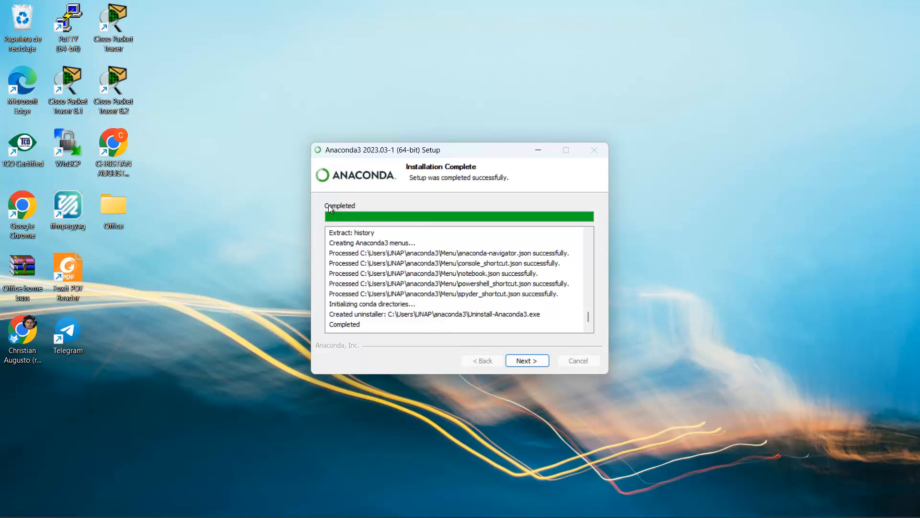
Step: Finish the Anaconda3 setup with Welcome to Anaconda and Getting Started with Anaconda Distribution unchecked
{"action": "left_click", "coordinate": [523, 361]}
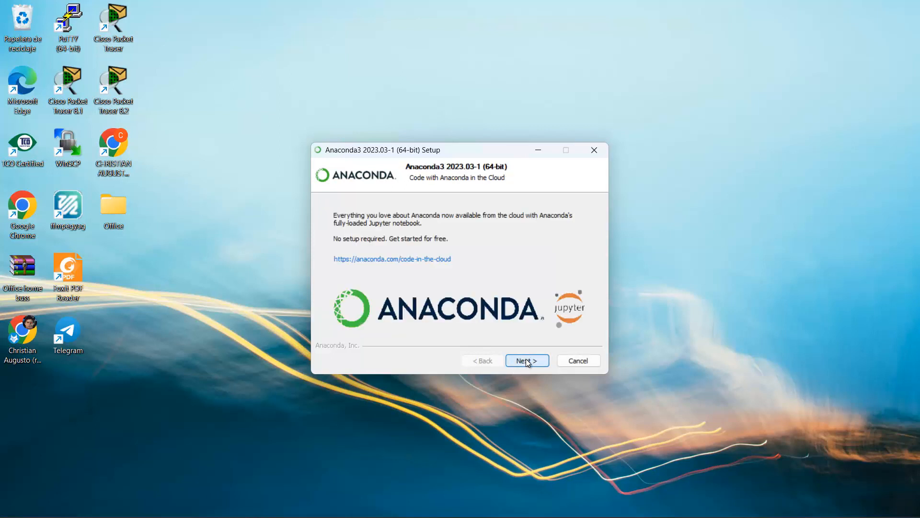
{"action": "left_click", "coordinate": [528, 361]}
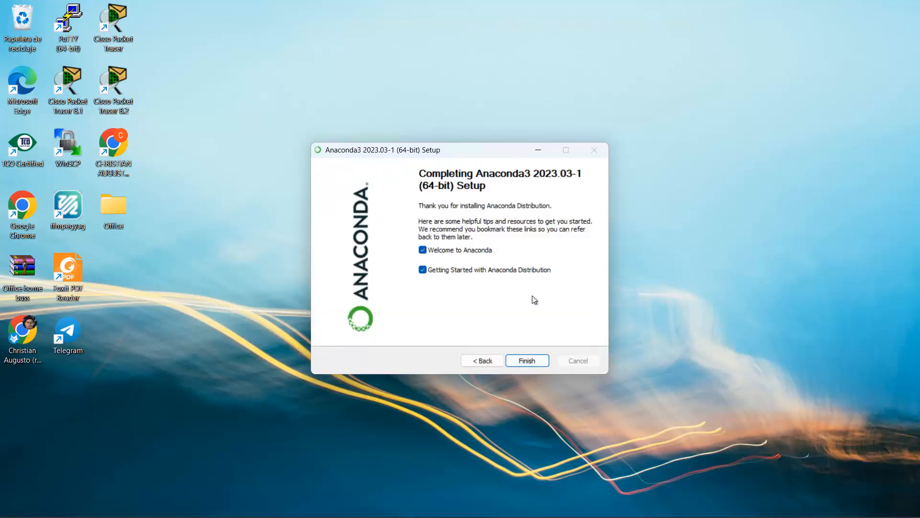
{"action": "left_click", "coordinate": [422, 251]}
{"action": "left_click", "coordinate": [423, 270]}
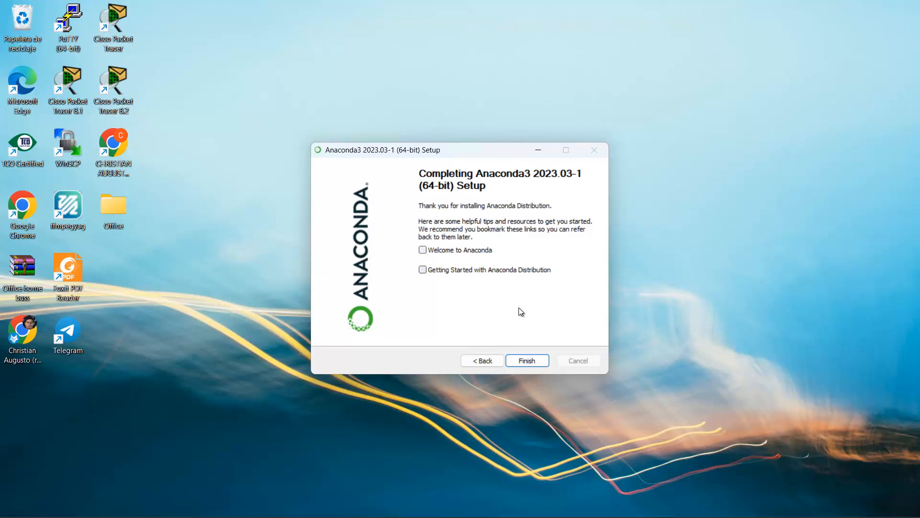
{"action": "left_click", "coordinate": [529, 363]}
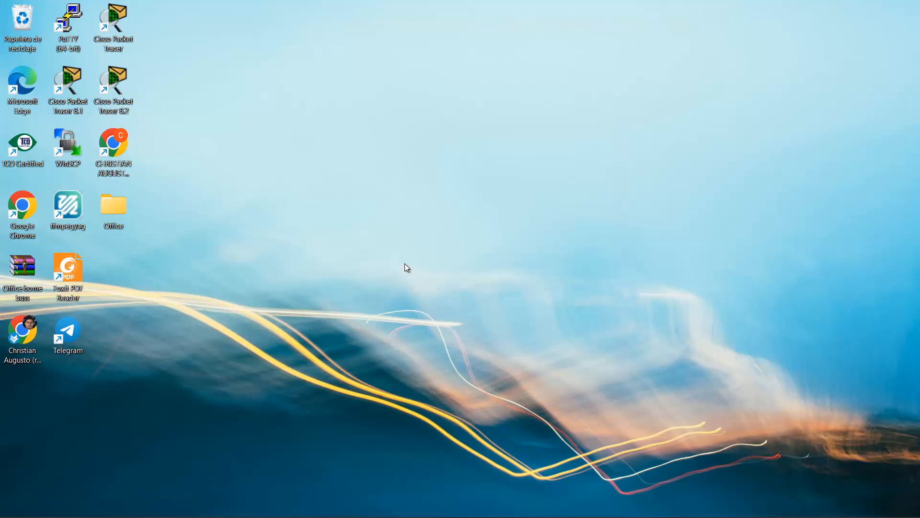
Step: Find and open Anaconda Prompt, and move its window toward the middle of the desktop
{"action": "key", "text": "super"}
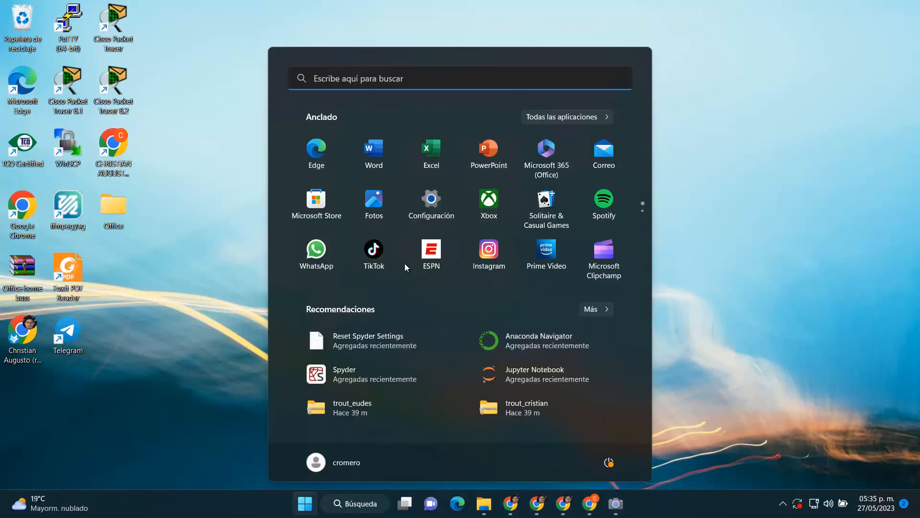
{"action": "type", "text": "anaconda"}
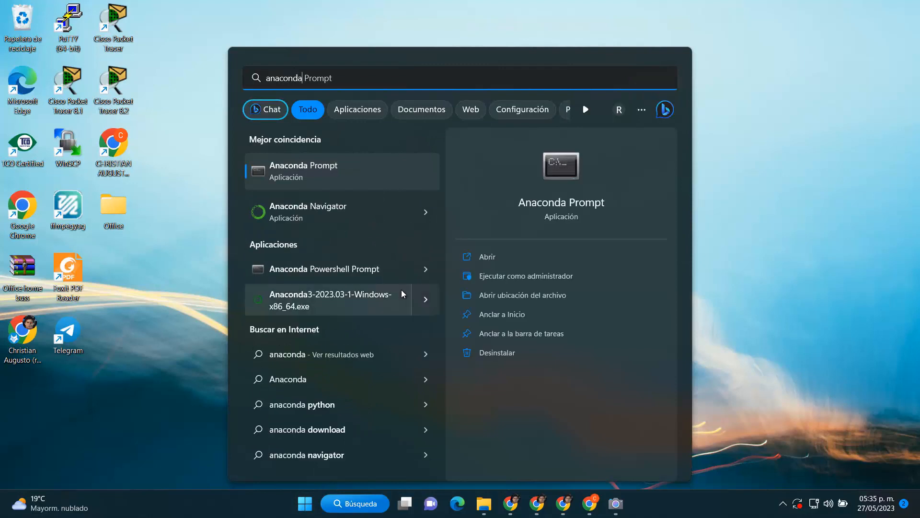
{"action": "left_click", "coordinate": [320, 173]}
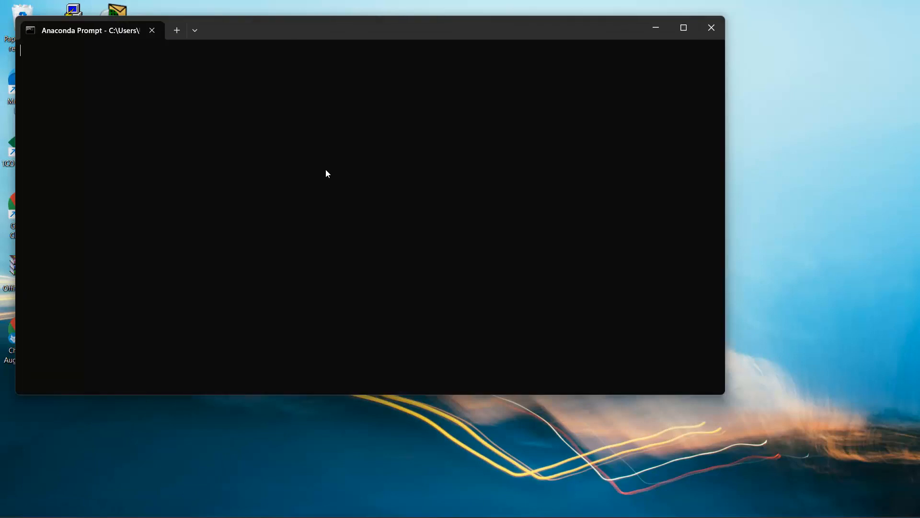
{"action": "left_click_drag", "start_coordinate": [343, 33], "coordinate": [402, 70]}
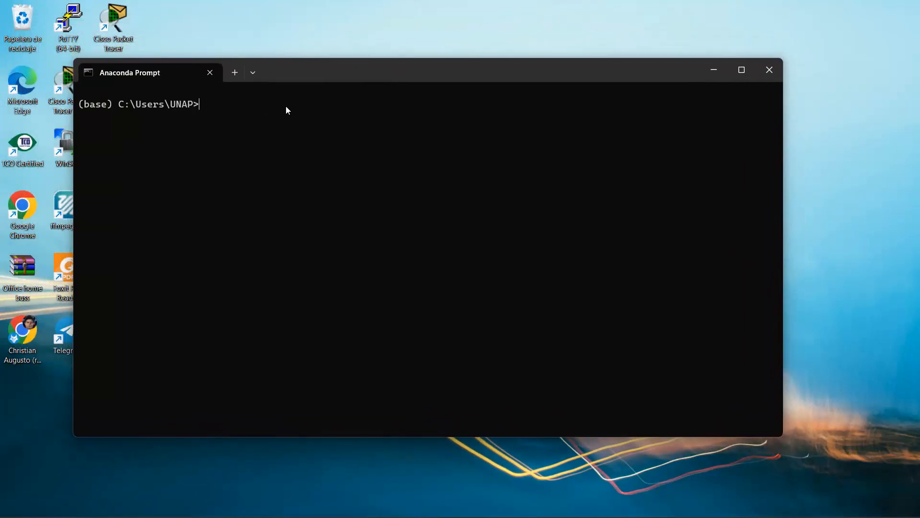
{"action": "left_click_drag", "start_coordinate": [437, 76], "coordinate": [445, 73]}
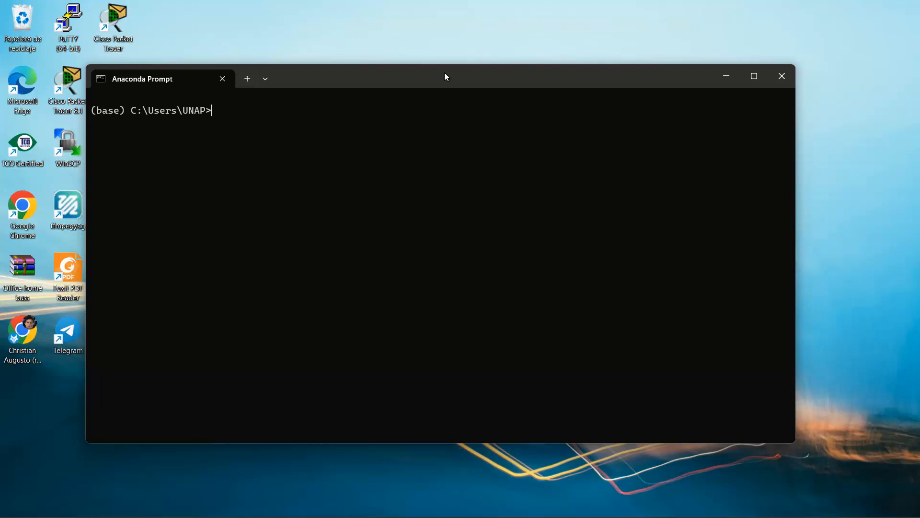
Step: Begin the environment creation command with "conda create --name=labelme python=3.", leaving the minor version open
{"action": "type", "text": "conda create --name"}
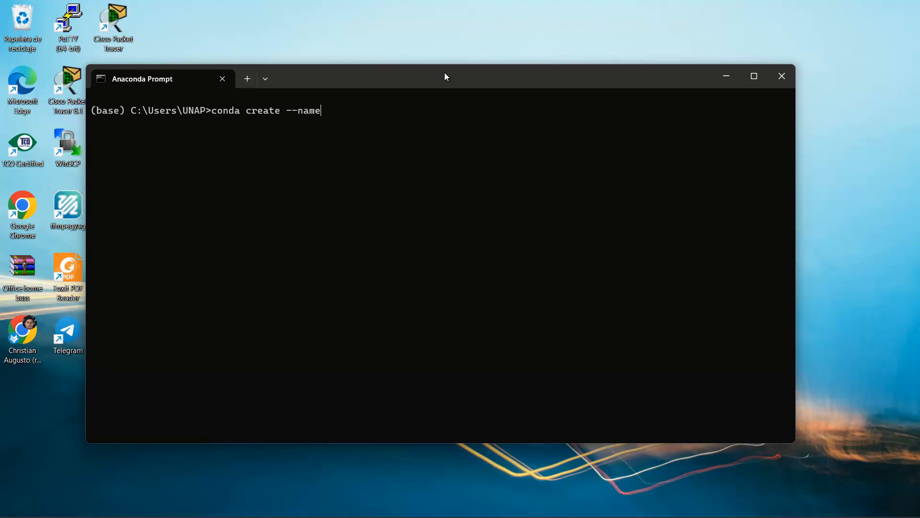
{"action": "type", "text": "=labelme"}
{"action": "type", "text": "python=3."}
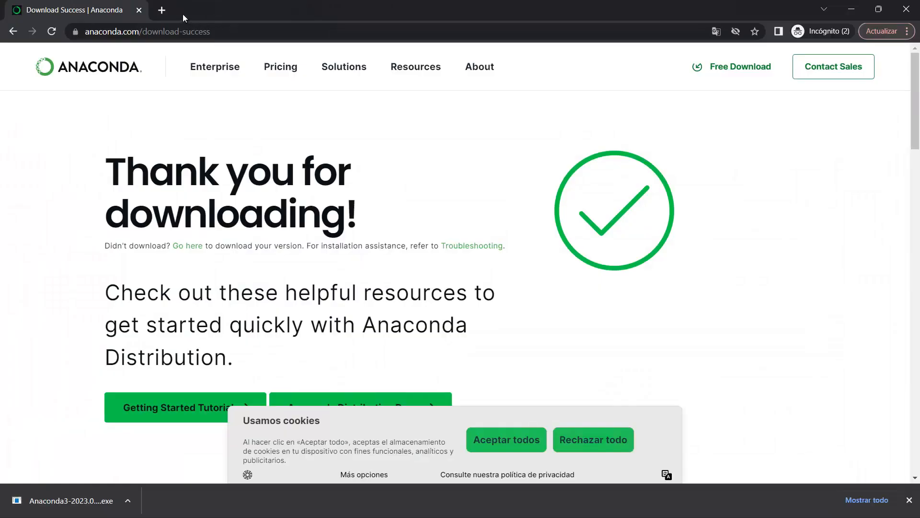
Step: Switch to the browser, search for "python download" in a new tab and open the python.org downloads page
{"action": "left_click", "coordinate": [171, 11]}
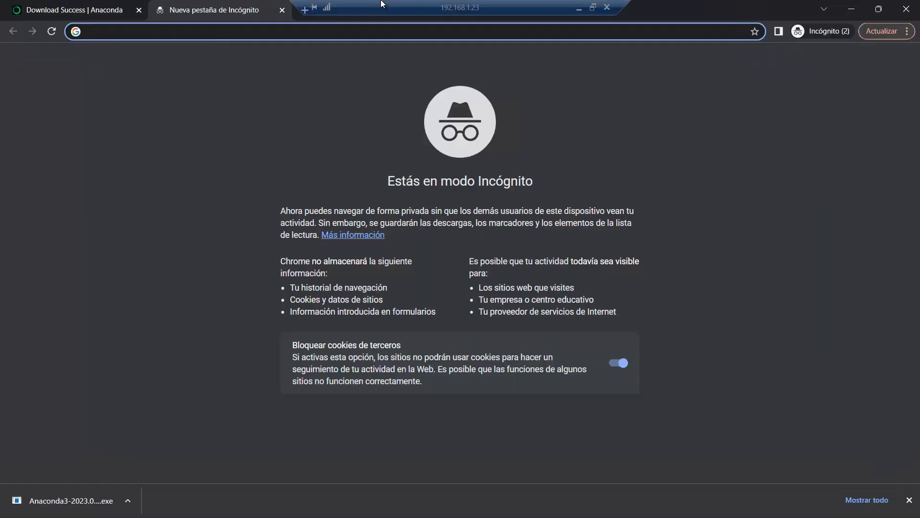
{"action": "type", "text": "python "}
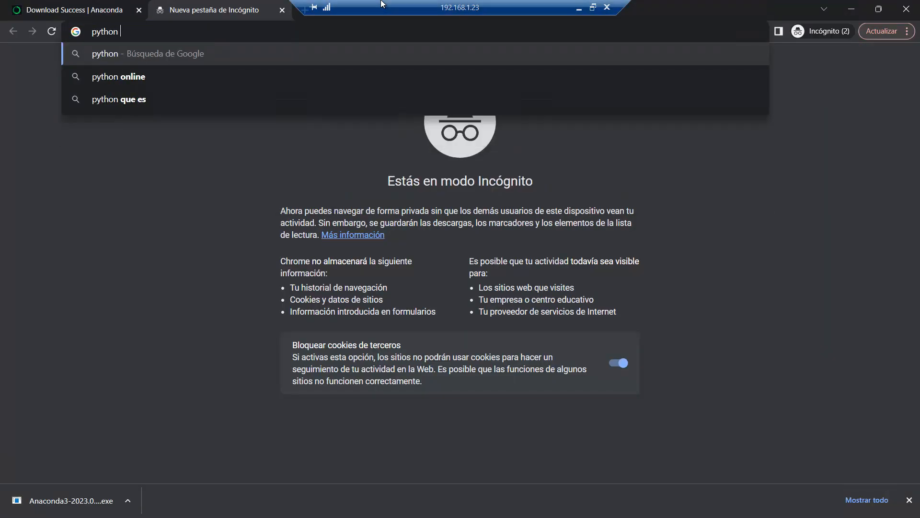
{"action": "type", "text": "download"}
{"action": "key", "text": "Return"}
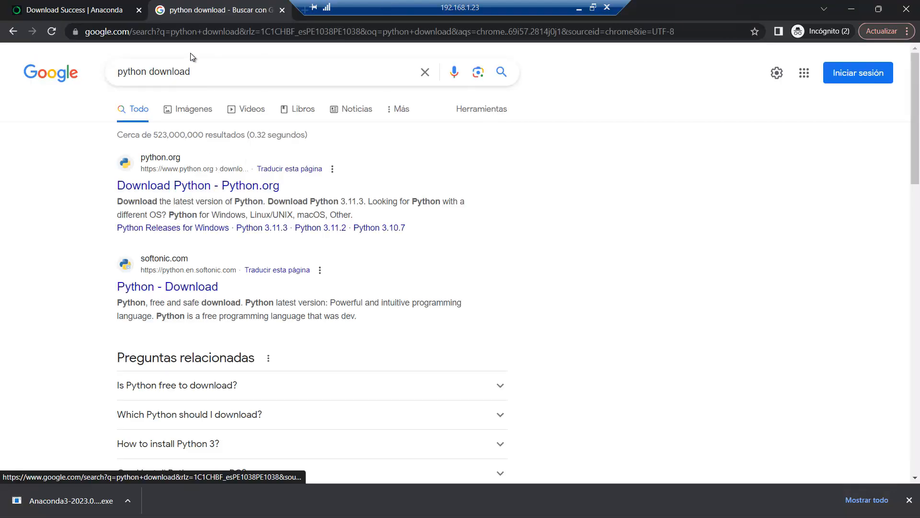
{"action": "left_click_drag", "start_coordinate": [220, 73], "coordinate": [105, 73]}
{"action": "left_click", "coordinate": [216, 184]}
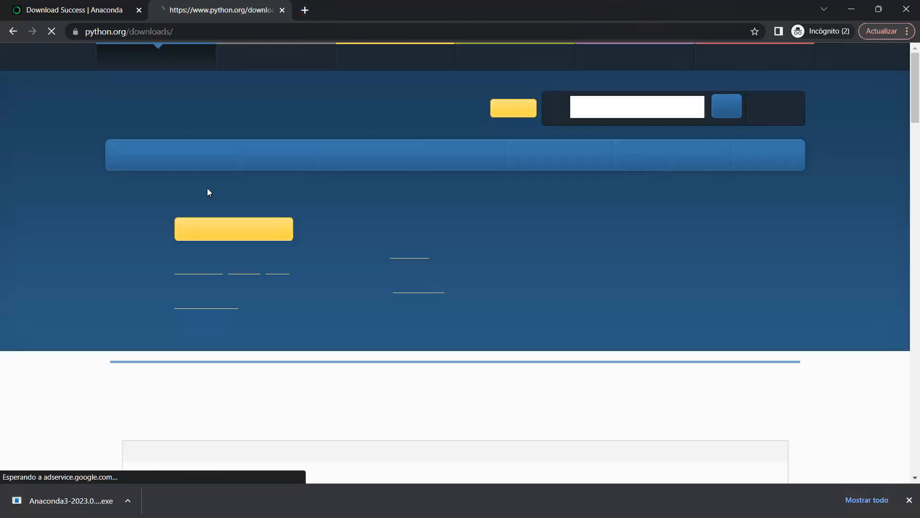
Step: Examine the Active Python Releases table for versions 3.11 and 3.10, and return to Anaconda Prompt
{"action": "scroll", "coordinate": [298, 248], "scroll_direction": "down", "scroll_amount": 2}
{"action": "scroll", "coordinate": [298, 248], "scroll_direction": "down", "scroll_amount": 1}
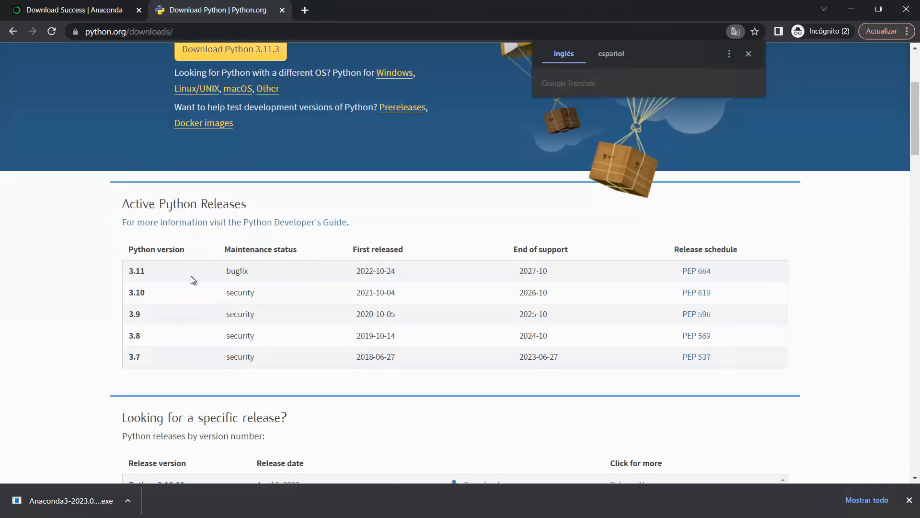
{"action": "left_click_drag", "start_coordinate": [127, 274], "coordinate": [156, 297]}
{"action": "left_click", "coordinate": [143, 272]}
{"action": "left_click", "coordinate": [134, 295]}
{"action": "left_click", "coordinate": [160, 294]}
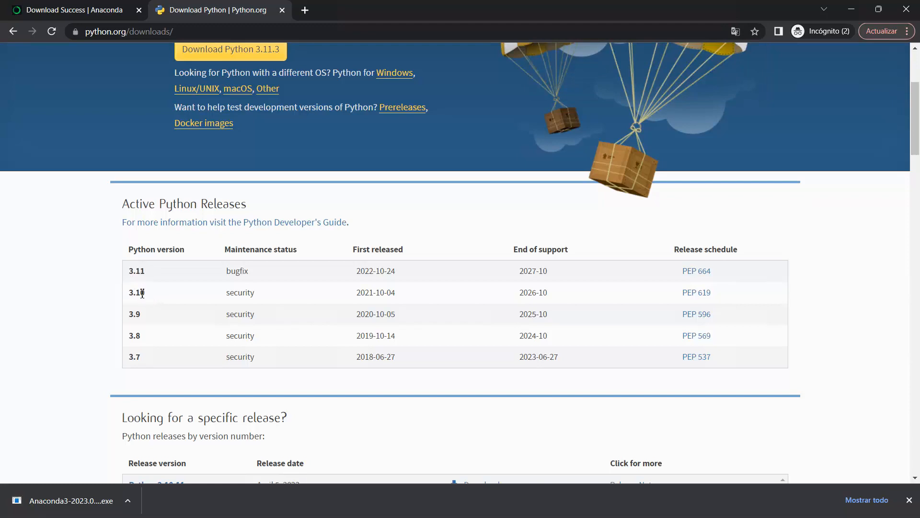
{"action": "double_click", "coordinate": [152, 296]}
{"action": "left_click", "coordinate": [848, 8]}
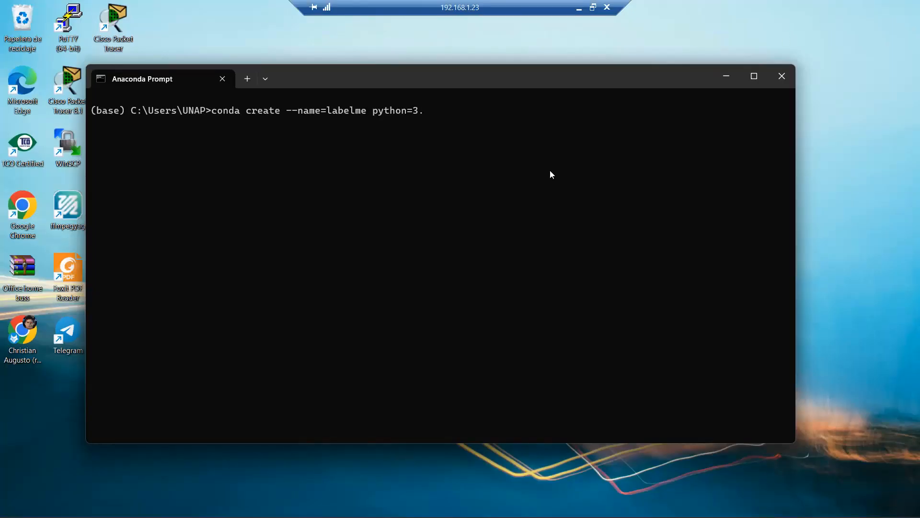
Step: Complete the conda create command with Python version 3.10, run it and accept the package installation
{"action": "type", "text": "10"}
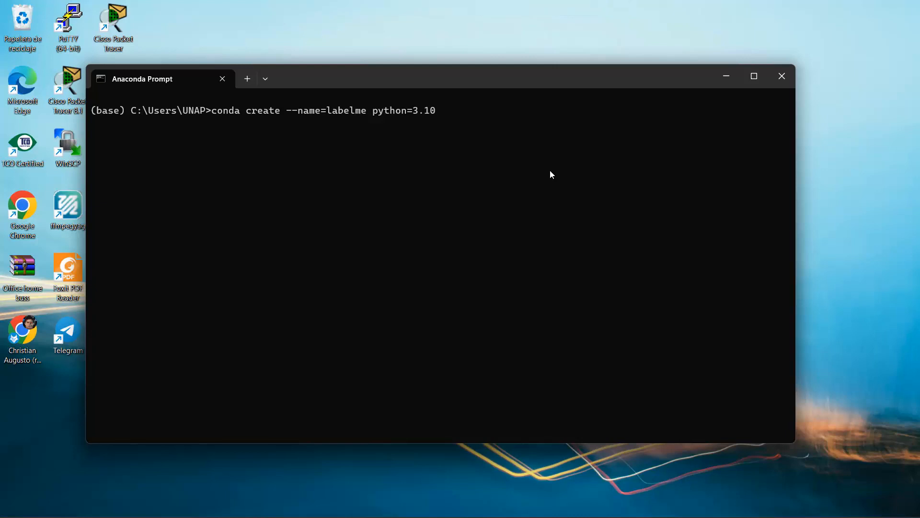
{"action": "key", "text": "Return"}
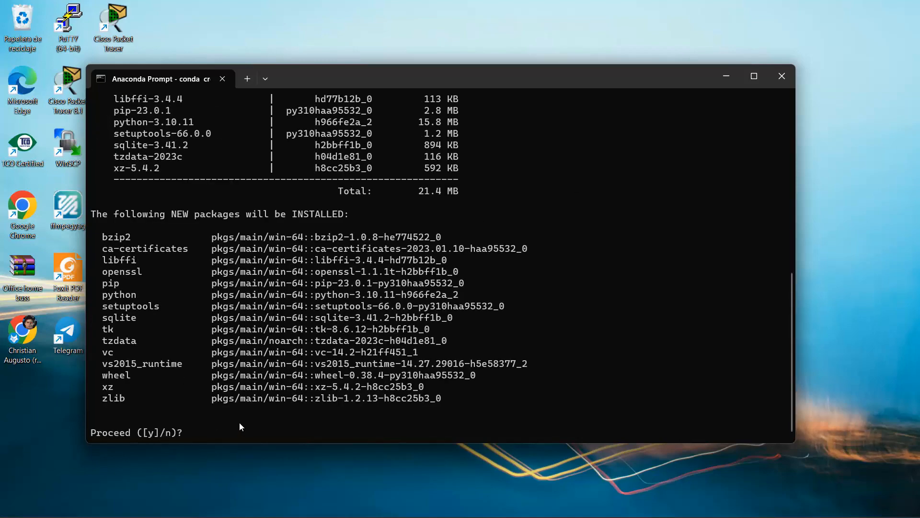
{"action": "type", "text": "y"}
{"action": "key", "text": "Return"}
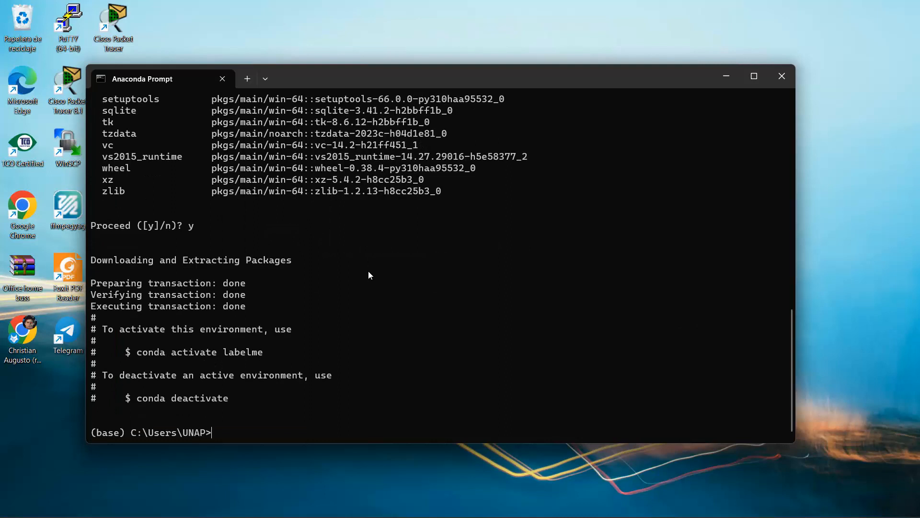
{"action": "left_click_drag", "start_coordinate": [156, 283], "coordinate": [248, 309]}
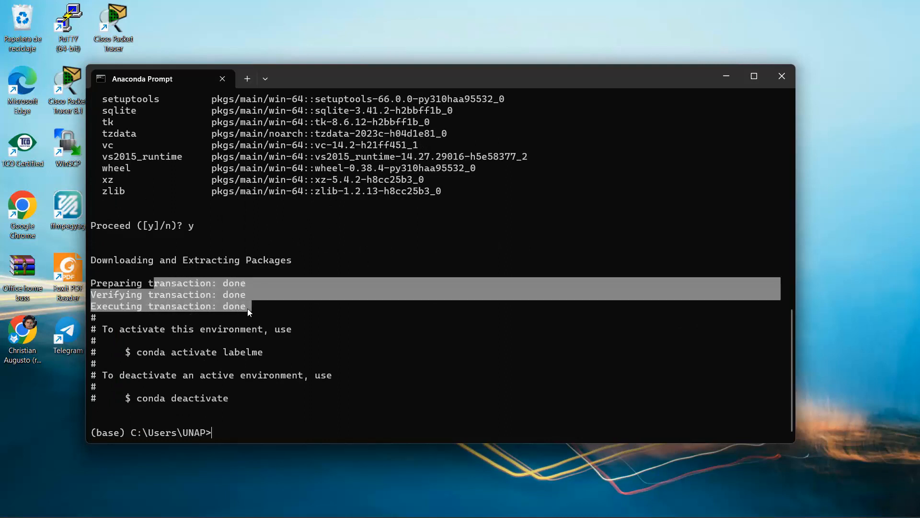
{"action": "left_click", "coordinate": [234, 292]}
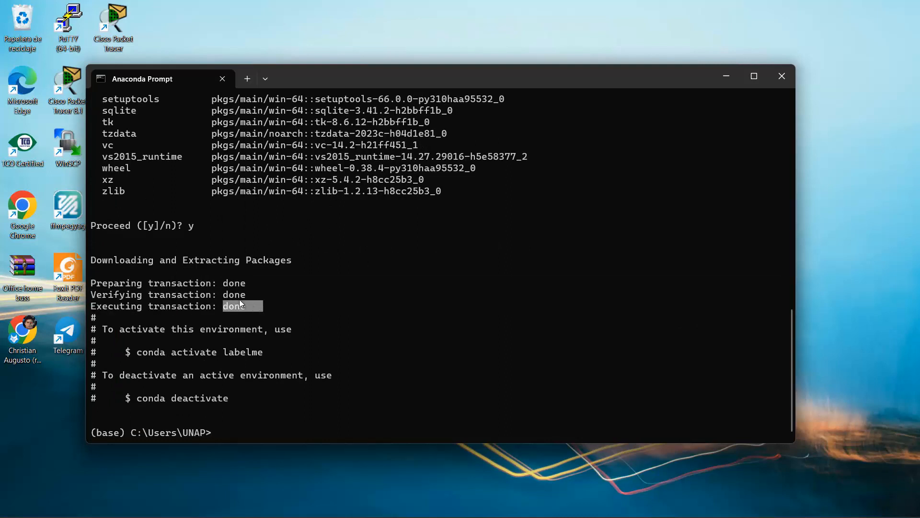
Step: Review the conda create output from the original command and package plan through to the final transaction lines and activation instructions
{"action": "left_click_drag", "start_coordinate": [91, 271], "coordinate": [260, 306]}
{"action": "left_click", "coordinate": [263, 312]}
{"action": "scroll", "coordinate": [527, 272], "scroll_direction": "up", "scroll_amount": 15}
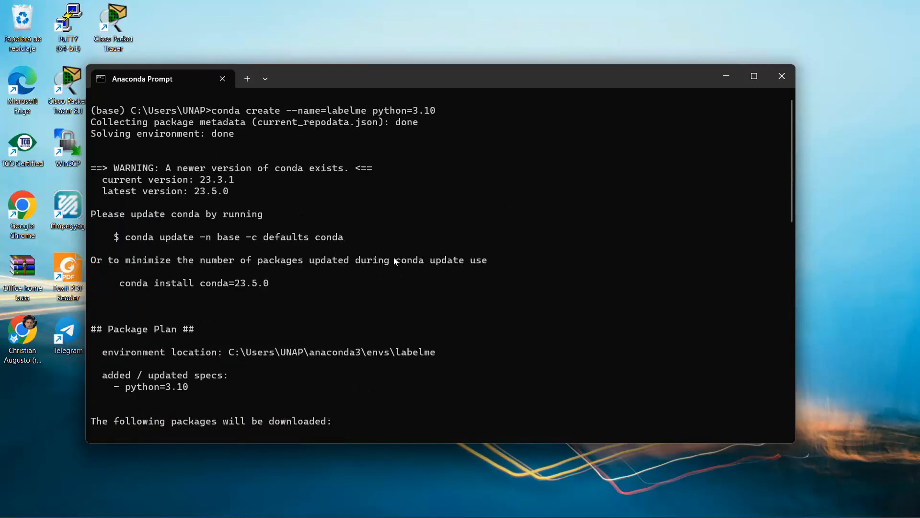
{"action": "scroll", "coordinate": [394, 257], "scroll_direction": "down", "scroll_amount": 3}
{"action": "scroll", "coordinate": [393, 250], "scroll_direction": "up", "scroll_amount": 3}
{"action": "left_click_drag", "start_coordinate": [212, 111], "coordinate": [439, 114]}
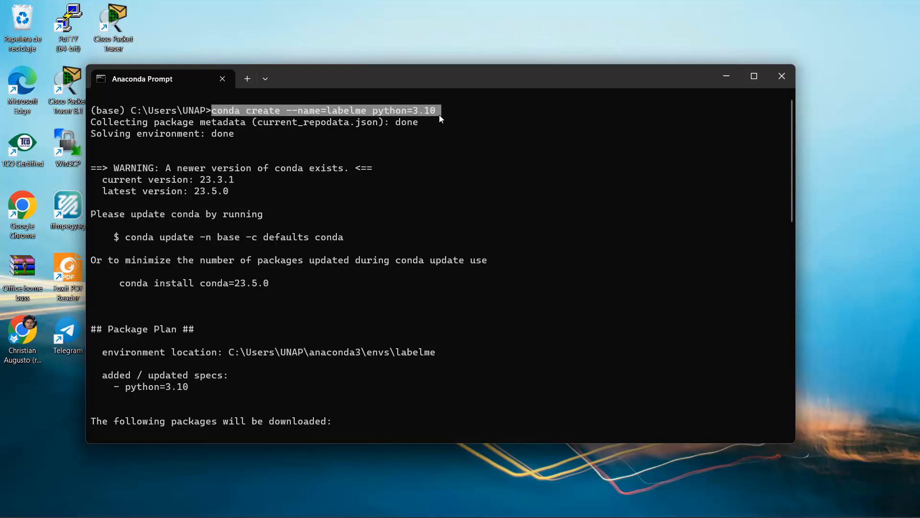
{"action": "left_click", "coordinate": [331, 108]}
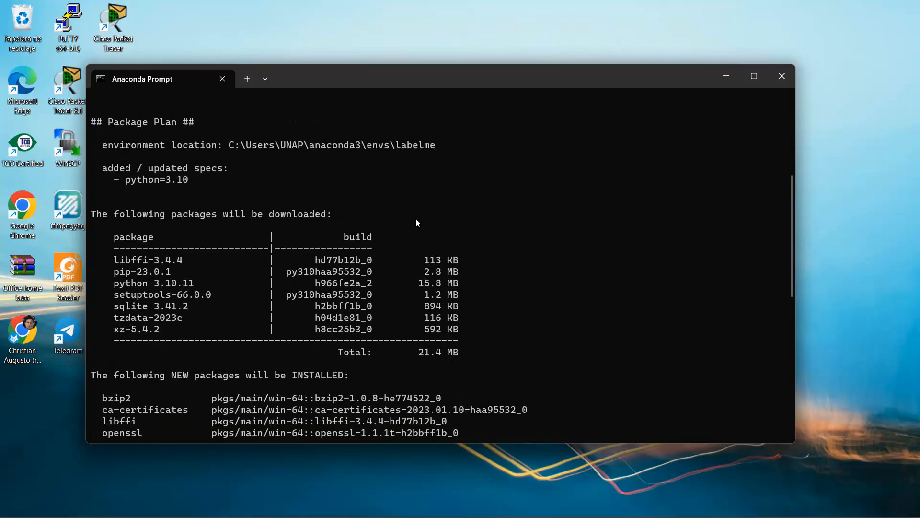
{"action": "type", "text": "y"}
{"action": "key", "text": "Return"}
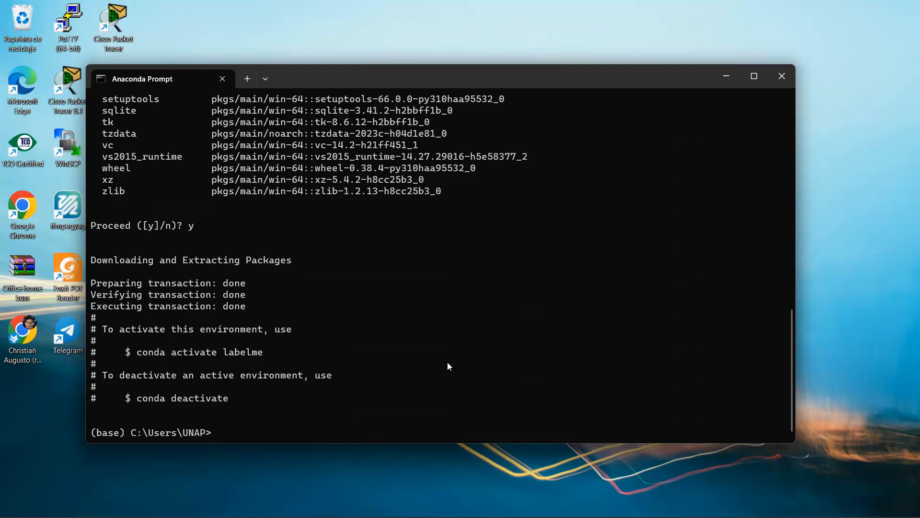
Step: Activate the labelme conda environment and check the environment name in the prompt
{"action": "type", "text": "conda activate labelme"}
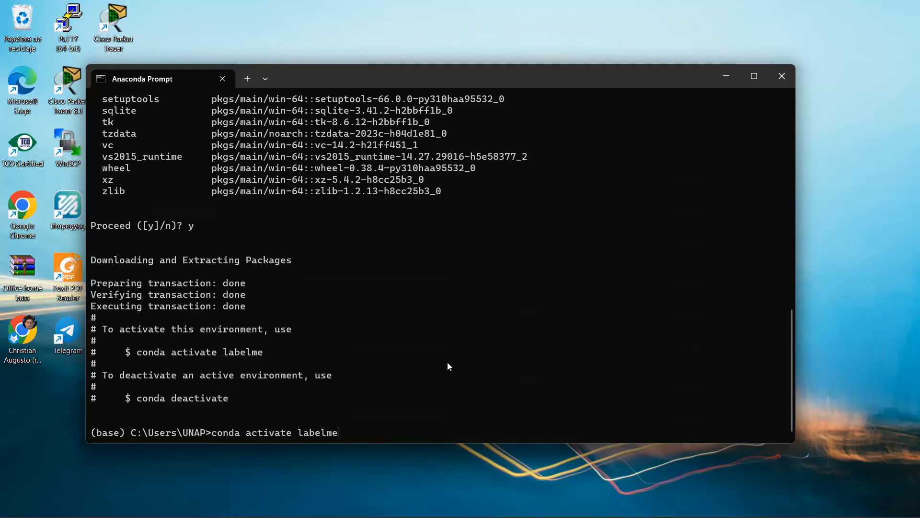
{"action": "key", "text": "Return"}
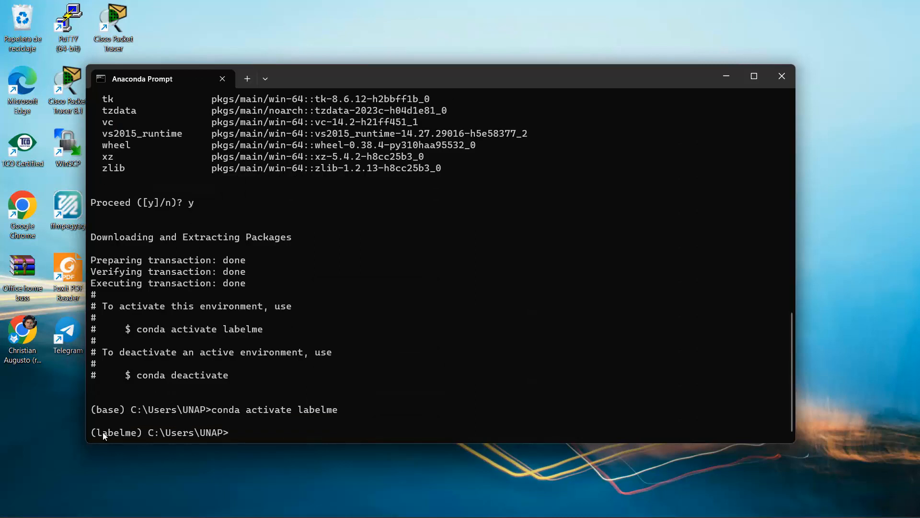
{"action": "left_click_drag", "start_coordinate": [141, 434], "coordinate": [95, 433]}
{"action": "left_click", "coordinate": [92, 432]}
Step: Install labelme with pip in the active environment using "pip install labelme" and check the installation output
{"action": "left_click", "coordinate": [245, 431]}
{"action": "type", "text": "pip install labelme"}
{"action": "key", "text": "Return"}
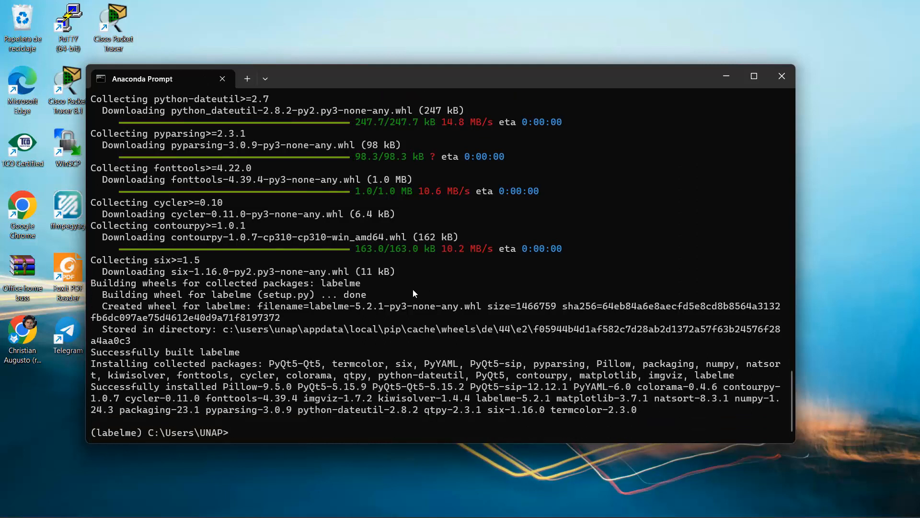
{"action": "left_click_drag", "start_coordinate": [108, 433], "coordinate": [223, 433]}
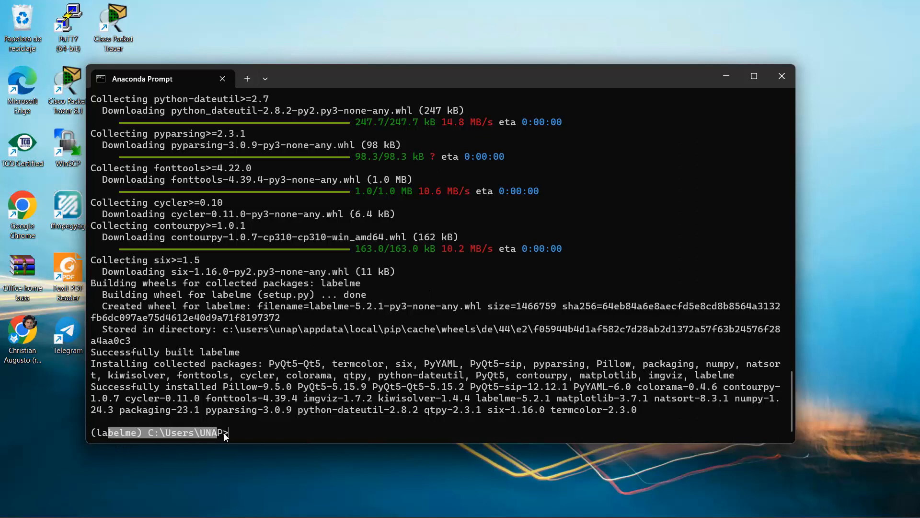
{"action": "left_click", "coordinate": [234, 432]}
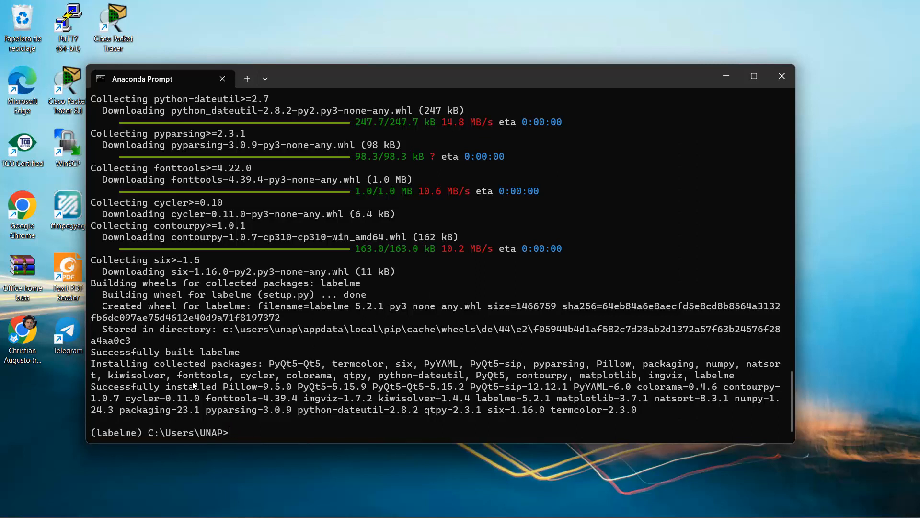
{"action": "left_click_drag", "start_coordinate": [91, 353], "coordinate": [242, 353]}
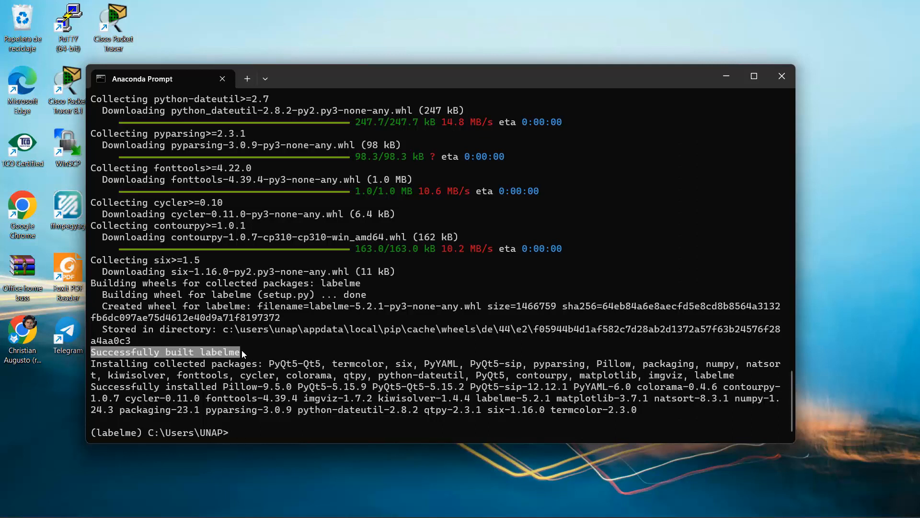
{"action": "right_click", "coordinate": [160, 357]}
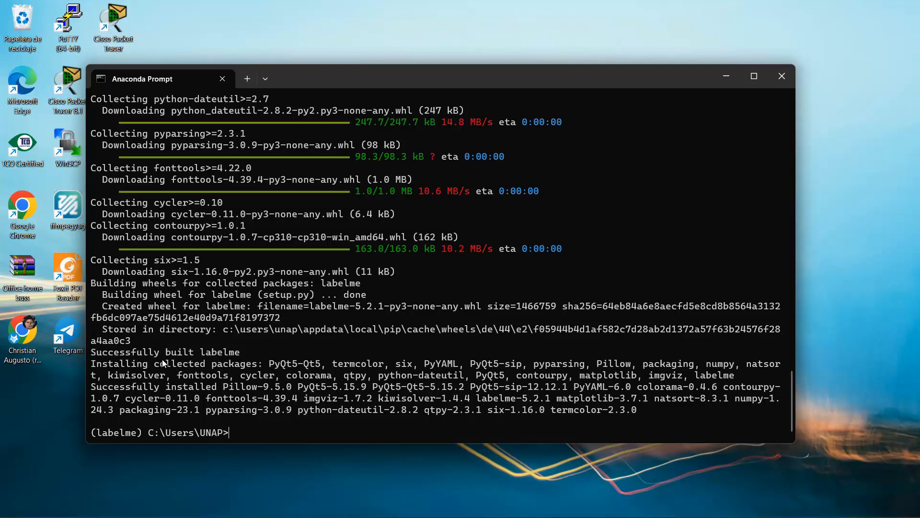
{"action": "left_click_drag", "start_coordinate": [168, 341], "coordinate": [205, 403]}
{"action": "left_click", "coordinate": [293, 412]}
Step: Close the current Anaconda Prompt window and open a new Anaconda Prompt by searching for "anacon" in Windows
{"action": "left_click", "coordinate": [784, 85]}
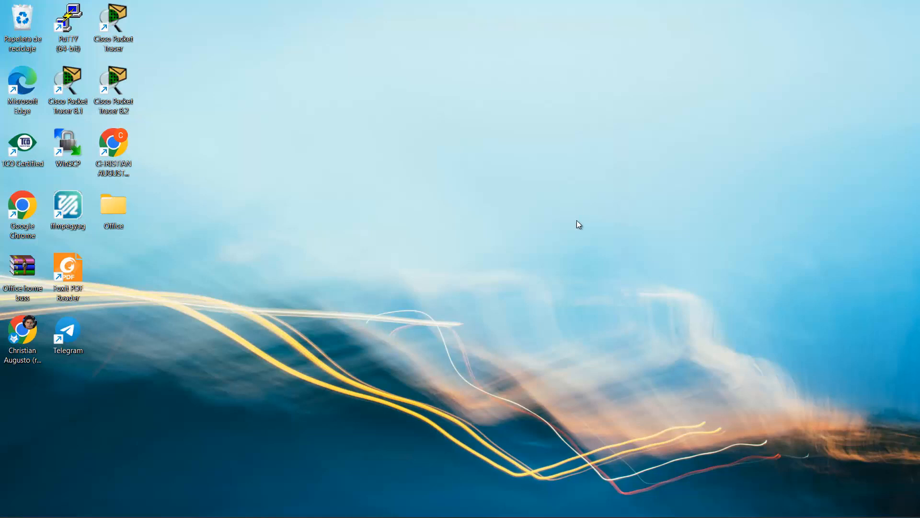
{"action": "left_click", "coordinate": [305, 504]}
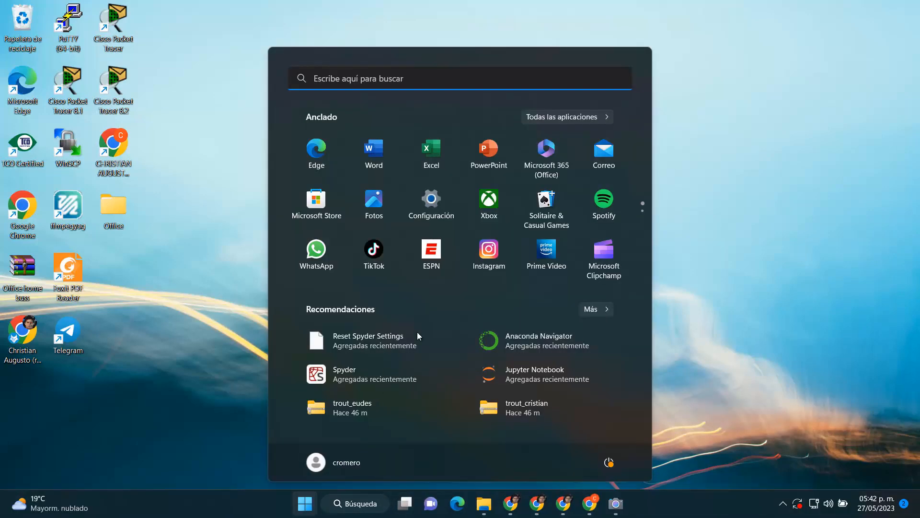
{"action": "type", "text": "anacon"}
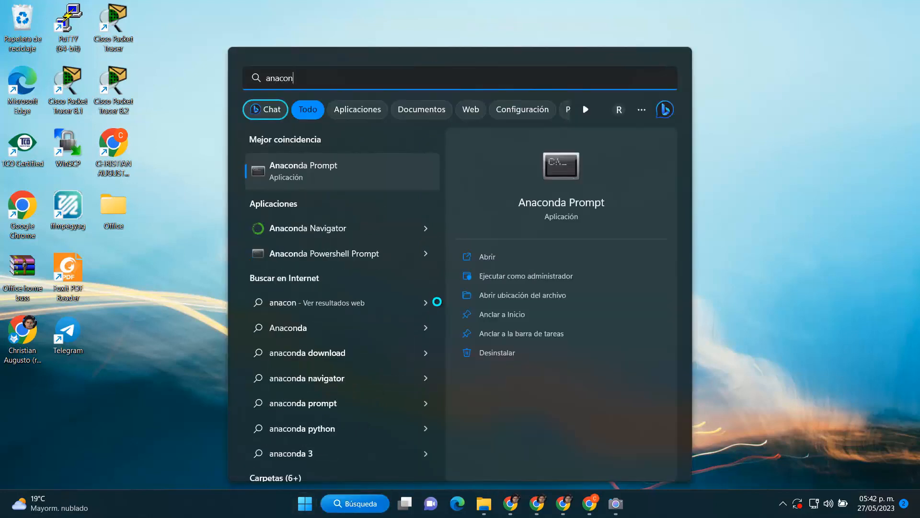
{"action": "left_click", "coordinate": [298, 171]}
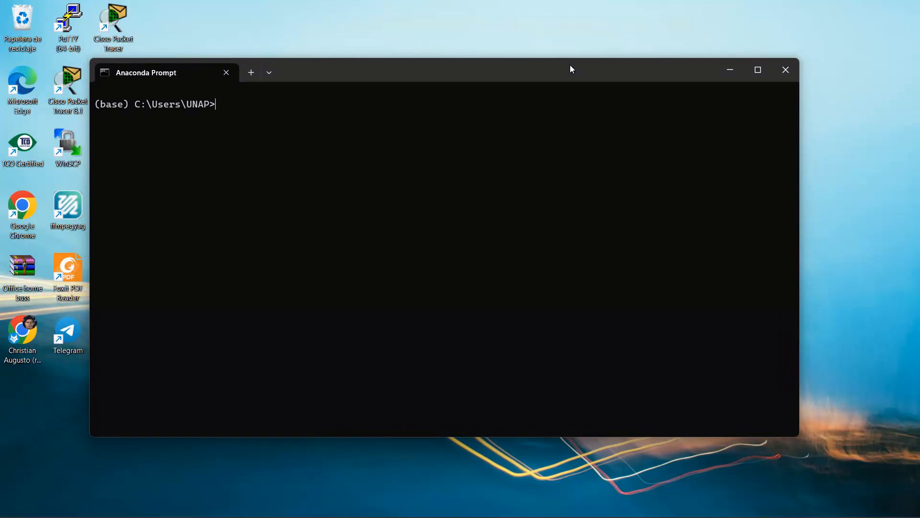
Step: Run "conda activate labelme" in the new Anaconda Prompt session and check the environment name shown in the prompt
{"action": "type", "text": "conda activate labelme"}
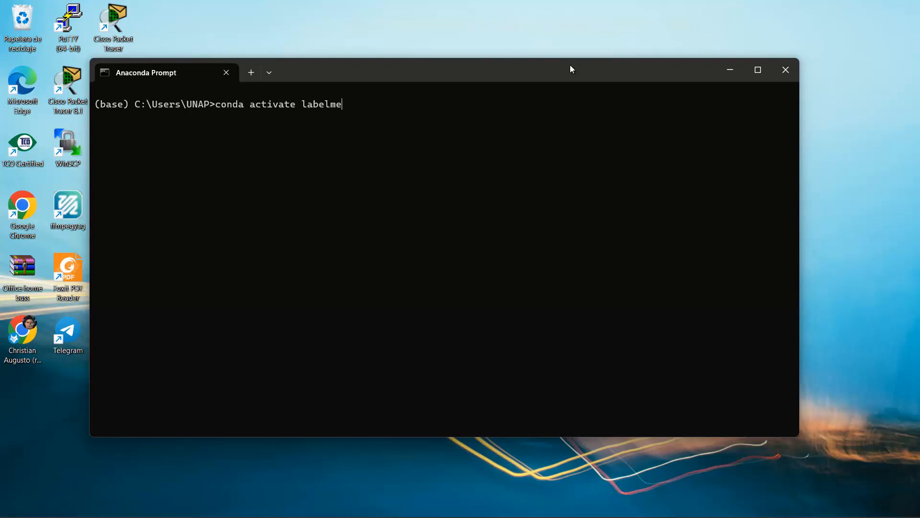
{"action": "key", "text": "Return"}
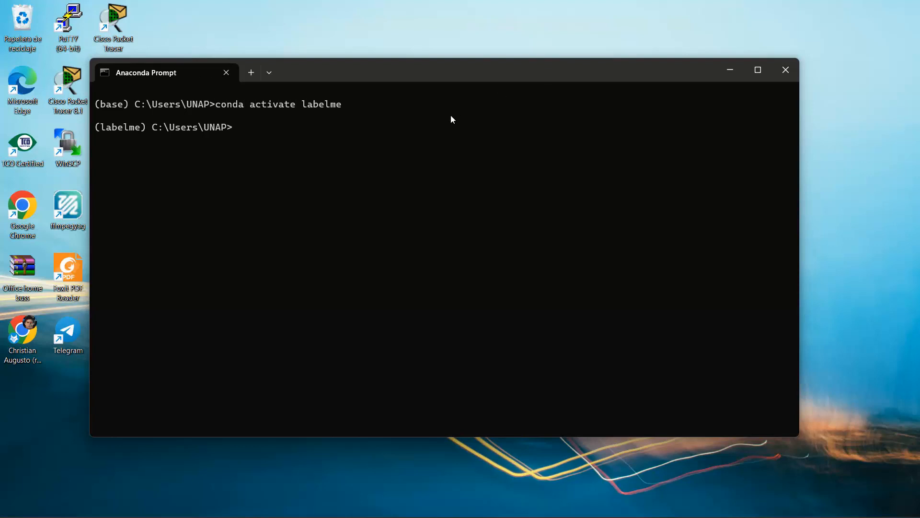
{"action": "left_click_drag", "start_coordinate": [100, 127], "coordinate": [137, 131]}
Step: Launch the annotation program with the "labelme" command and maximize its window
{"action": "left_click", "coordinate": [265, 131]}
{"action": "type", "text": "labelme"}
{"action": "key", "text": "Return"}
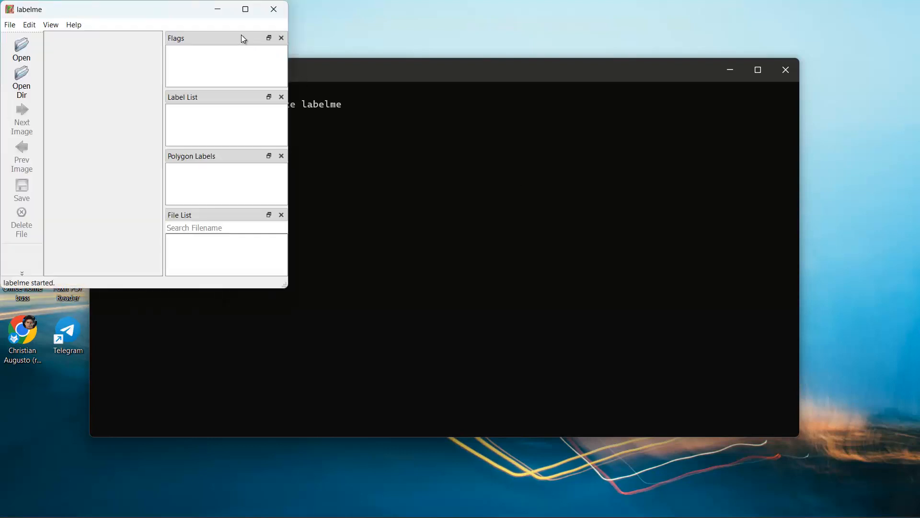
{"action": "left_click", "coordinate": [246, 9]}
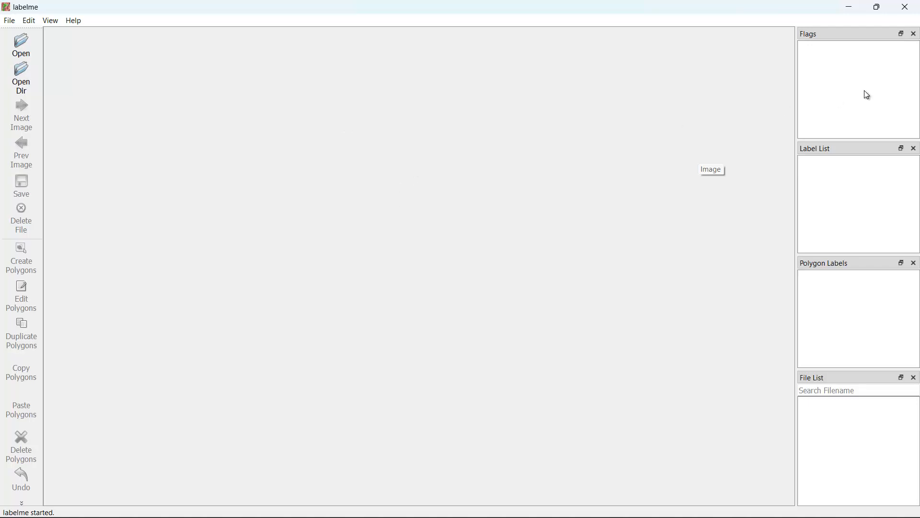
Step: Minimize labelme and Anaconda Prompt, and switch to the File Explorer window with the populated tmp folder
{"action": "left_click", "coordinate": [851, 8]}
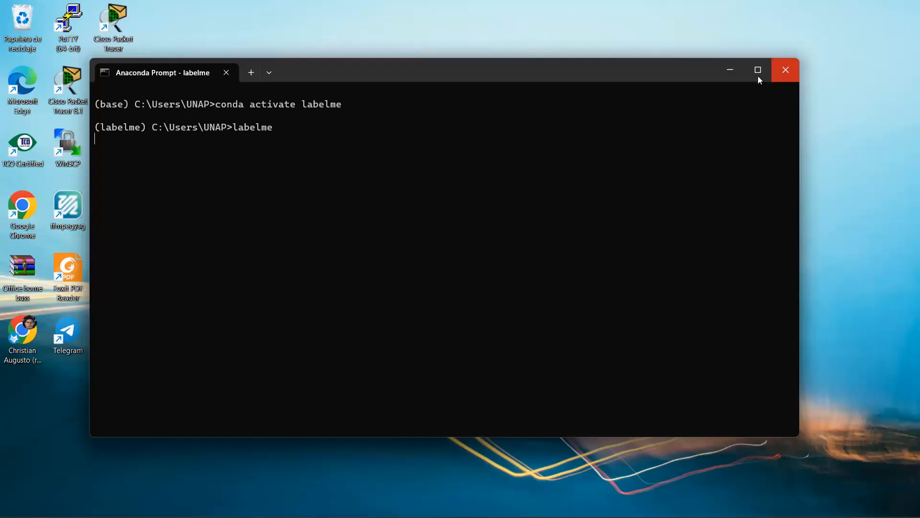
{"action": "left_click", "coordinate": [731, 71]}
{"action": "left_click", "coordinate": [457, 502]}
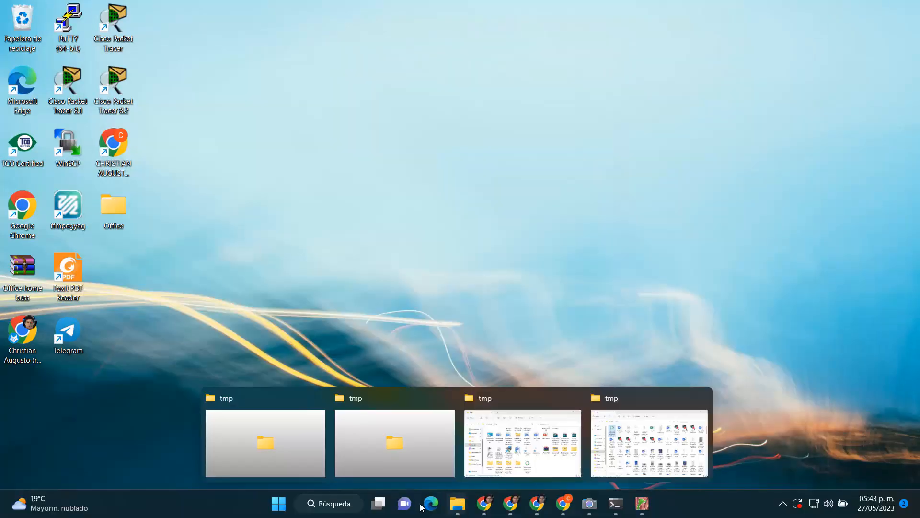
{"action": "left_click", "coordinate": [635, 446]}
{"action": "left_click_drag", "start_coordinate": [630, 162], "coordinate": [629, 336]}
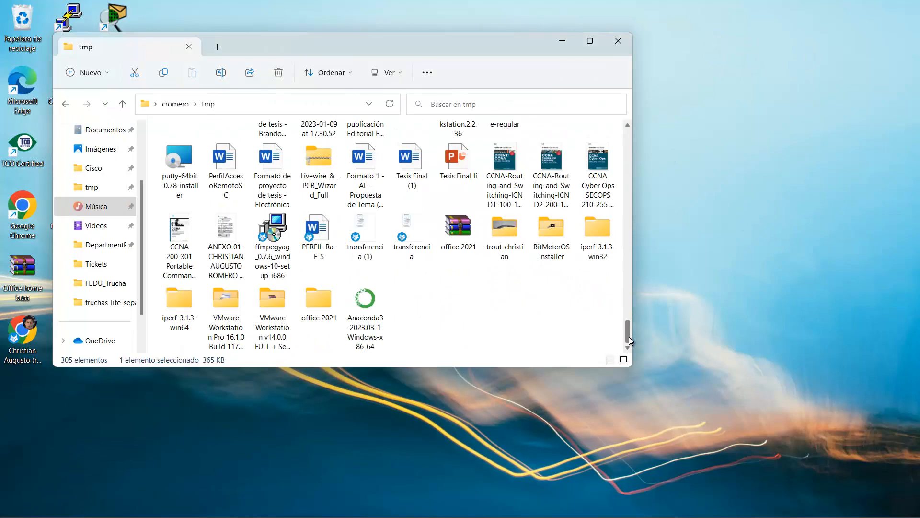
{"action": "left_click", "coordinate": [555, 292]}
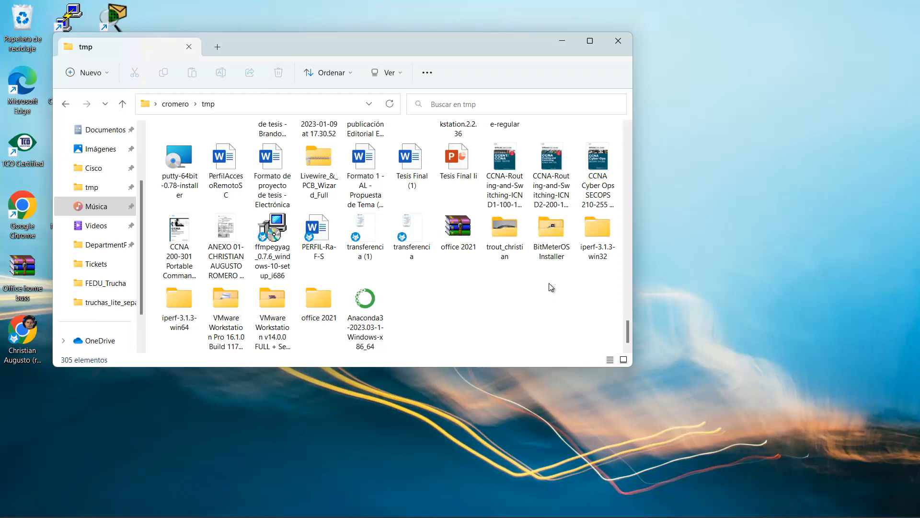
{"action": "left_click", "coordinate": [506, 228]}
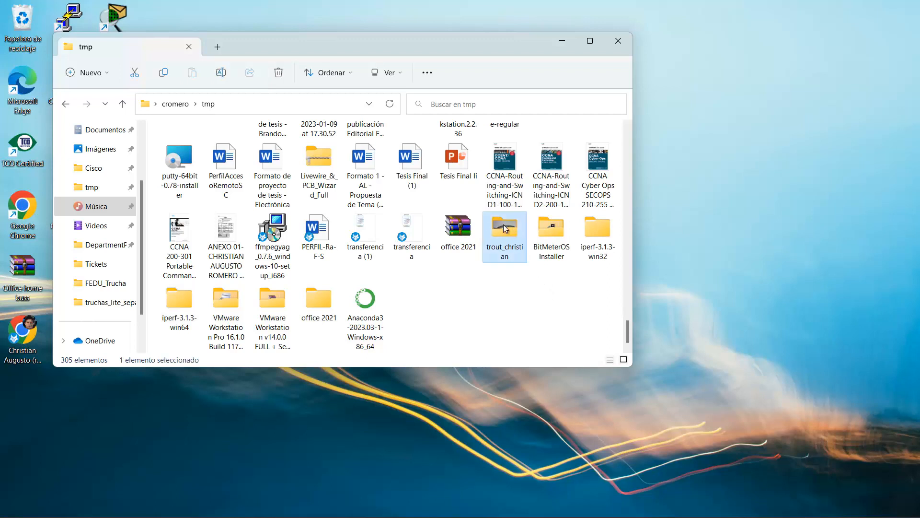
{"action": "mouse_move", "coordinate": [506, 235]}
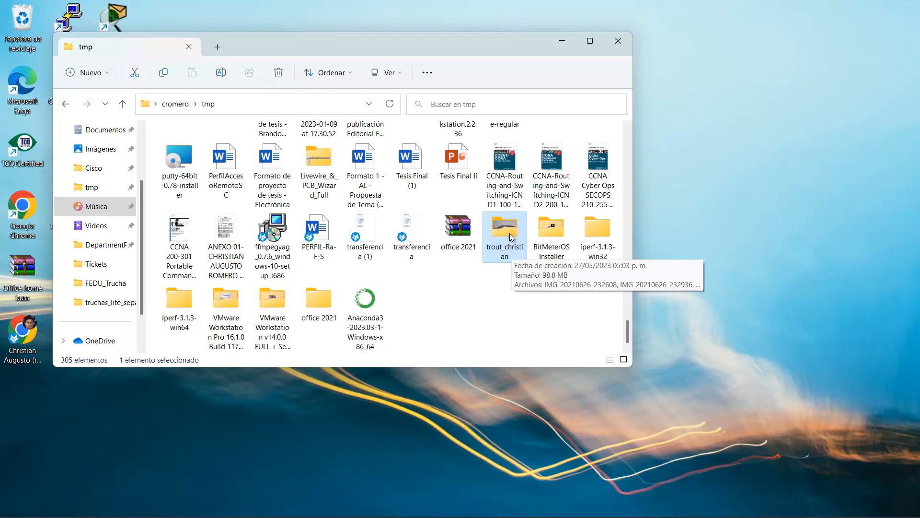
{"action": "double_click", "coordinate": [510, 233]}
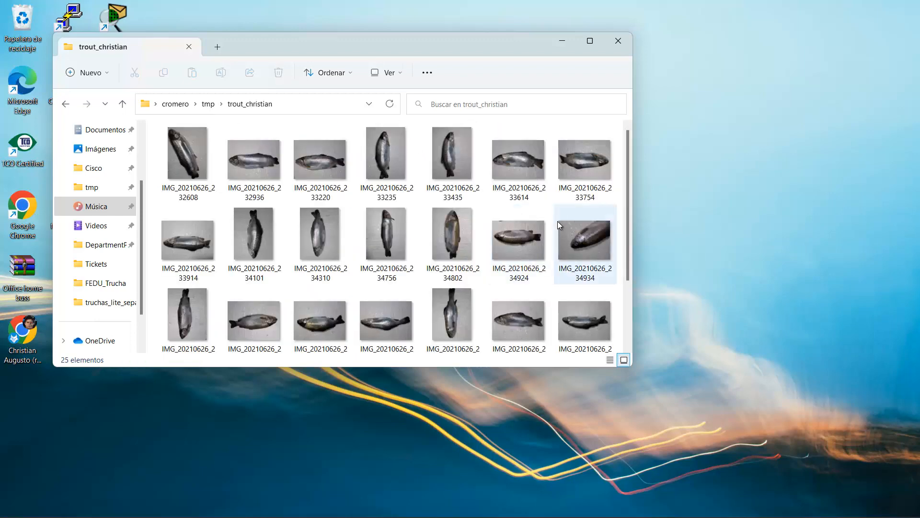
Step: Examine the trout photos in the trout_christian folder, going through the first two rows of images one by one
{"action": "left_click_drag", "start_coordinate": [628, 221], "coordinate": [624, 162]}
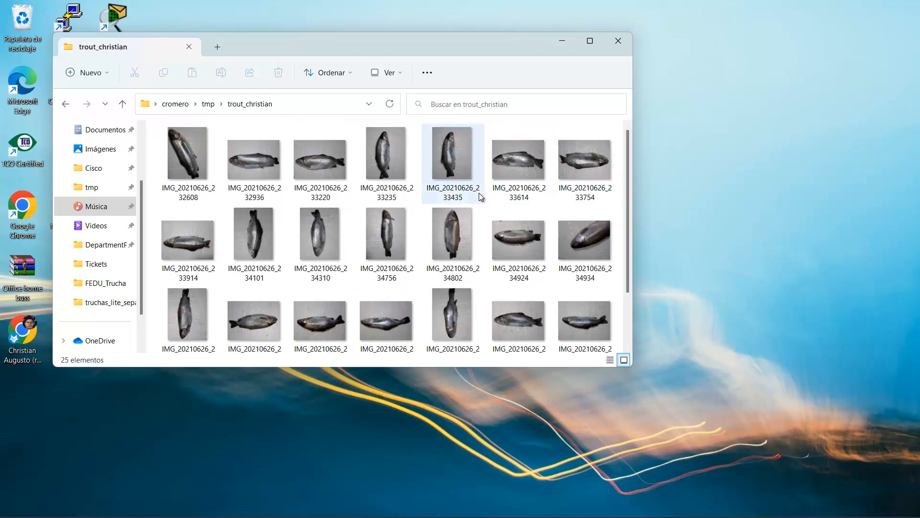
{"action": "mouse_move", "coordinate": [480, 197]}
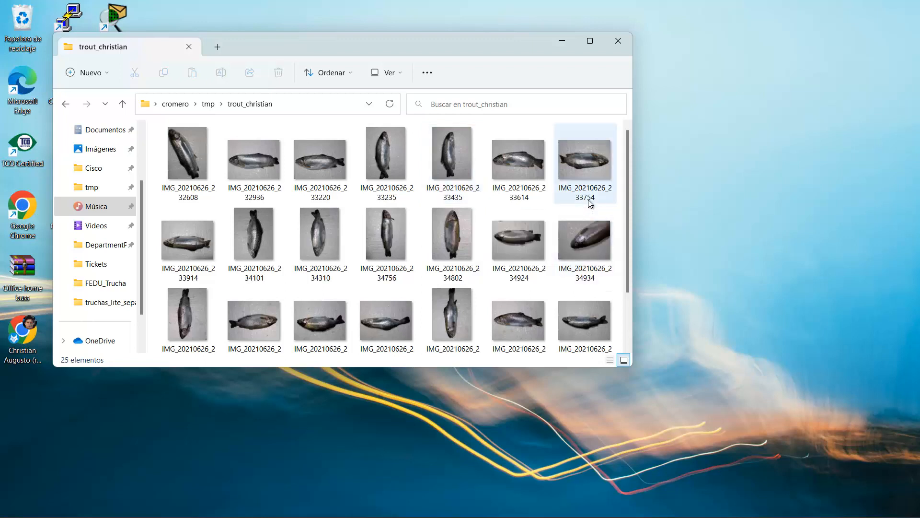
{"action": "left_click", "coordinate": [206, 197]}
{"action": "left_click", "coordinate": [247, 191]}
{"action": "left_click", "coordinate": [307, 192]}
{"action": "left_click", "coordinate": [378, 188]}
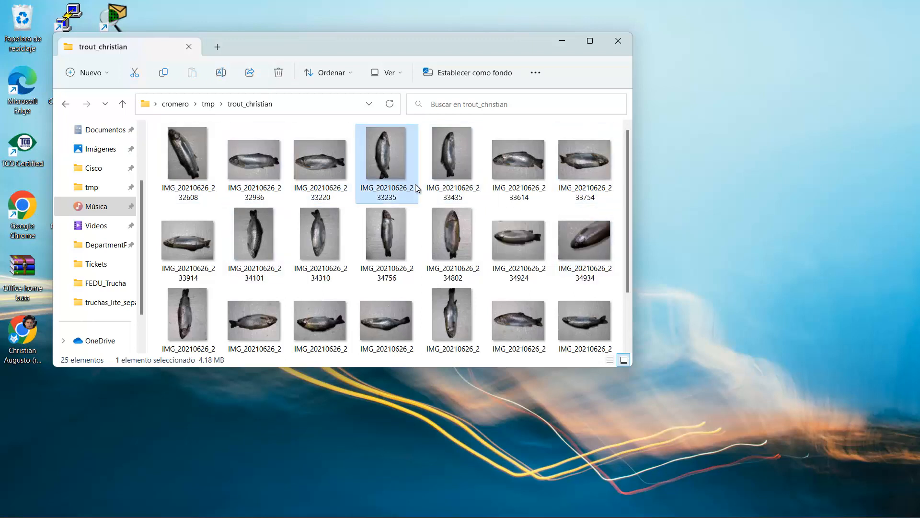
{"action": "left_click", "coordinate": [451, 187]}
{"action": "left_click", "coordinate": [507, 186]}
{"action": "left_click", "coordinate": [569, 194]}
{"action": "left_click", "coordinate": [204, 239]}
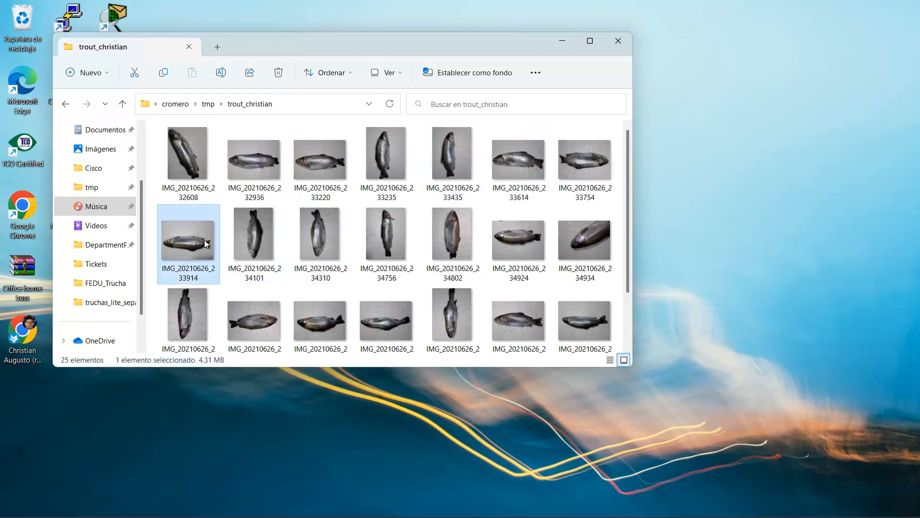
{"action": "left_click", "coordinate": [242, 235]}
{"action": "left_click", "coordinate": [320, 235]}
{"action": "left_click", "coordinate": [389, 235]}
{"action": "left_click", "coordinate": [455, 240]}
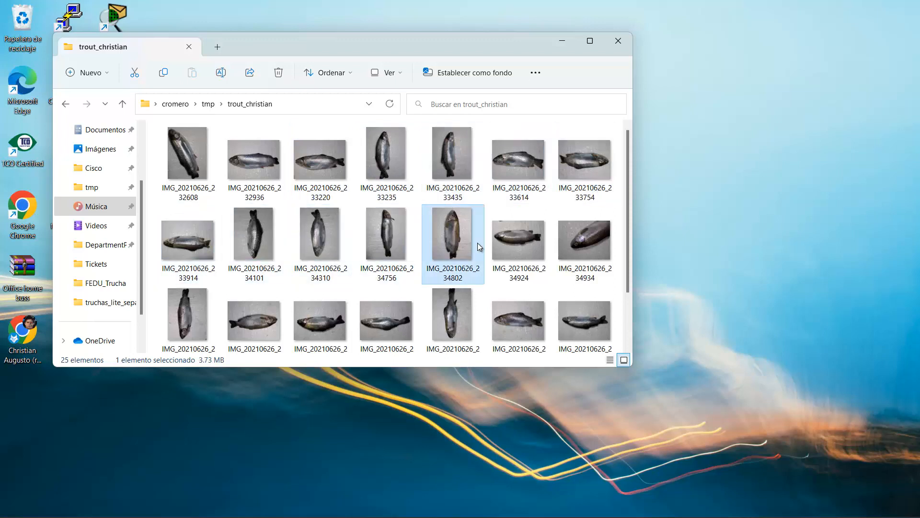
{"action": "left_click", "coordinate": [520, 241]}
{"action": "left_click", "coordinate": [575, 241]}
{"action": "left_click", "coordinate": [209, 177]}
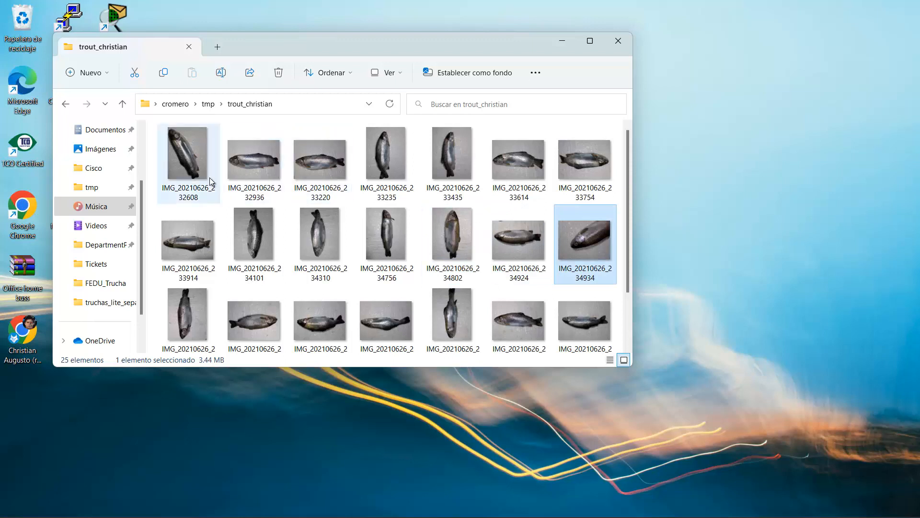
{"action": "mouse_move", "coordinate": [603, 127]}
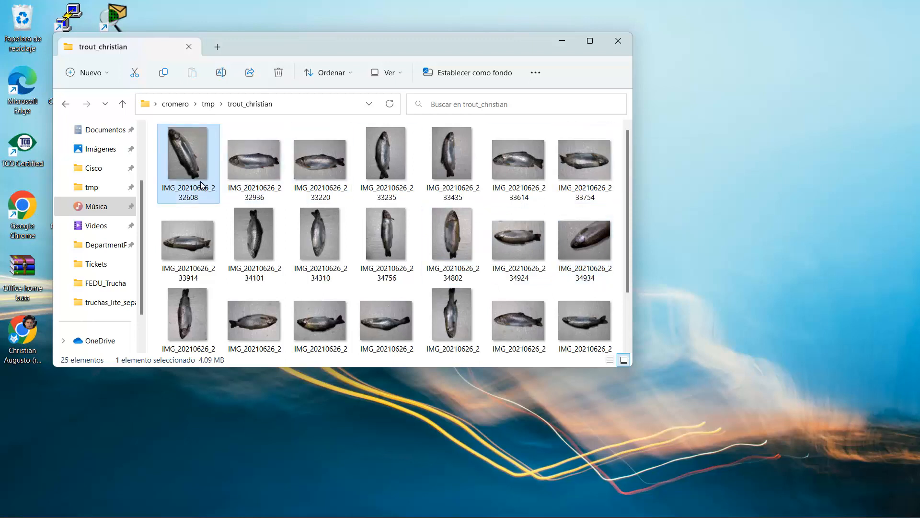
{"action": "mouse_move", "coordinate": [202, 185]}
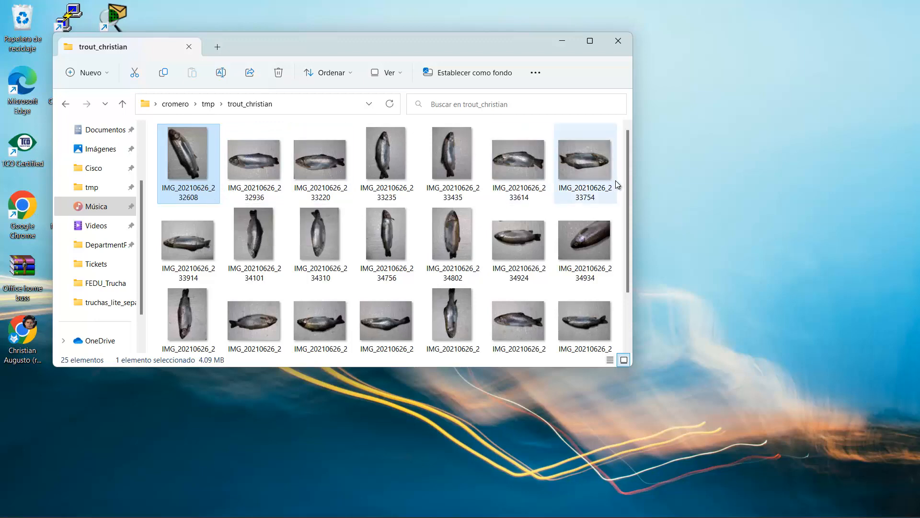
{"action": "left_click_drag", "start_coordinate": [625, 192], "coordinate": [629, 157]}
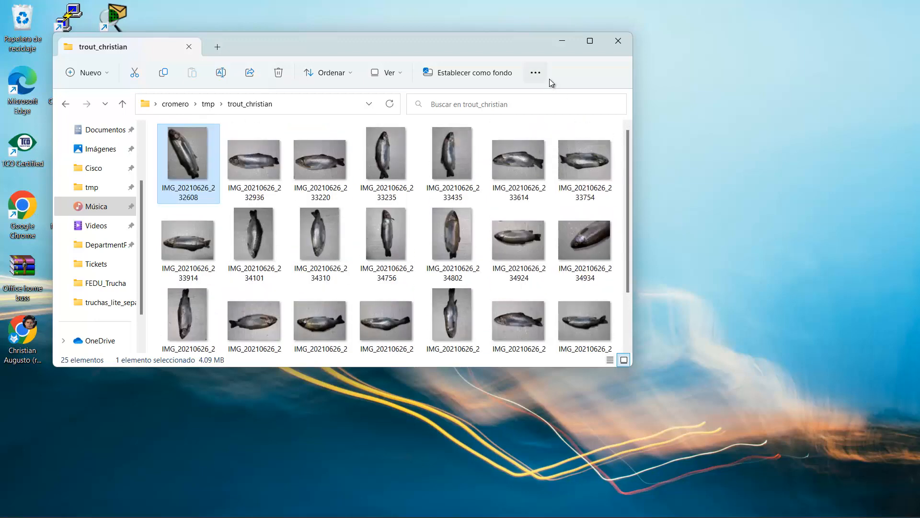
Step: Switch from File Explorer to labelme and open the trout_christian folder inside tmp as the image directory
{"action": "left_click", "coordinate": [563, 44]}
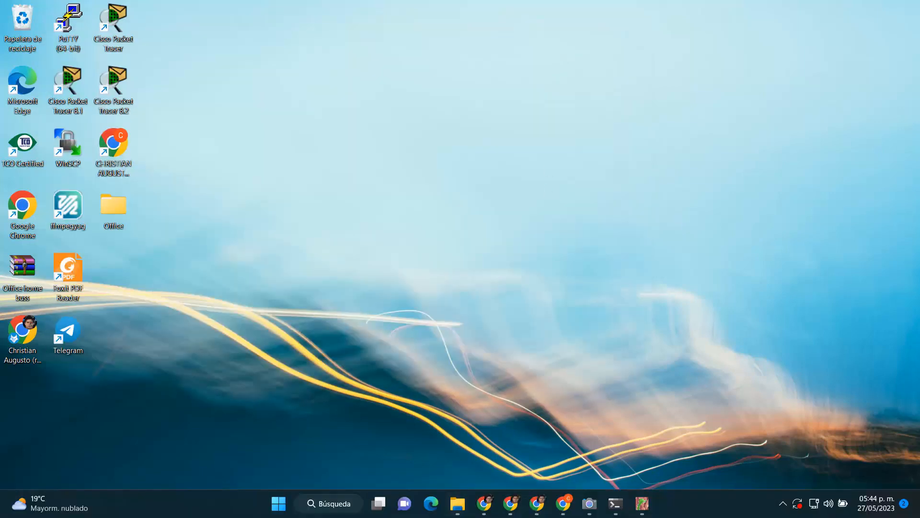
{"action": "left_click", "coordinate": [643, 505]}
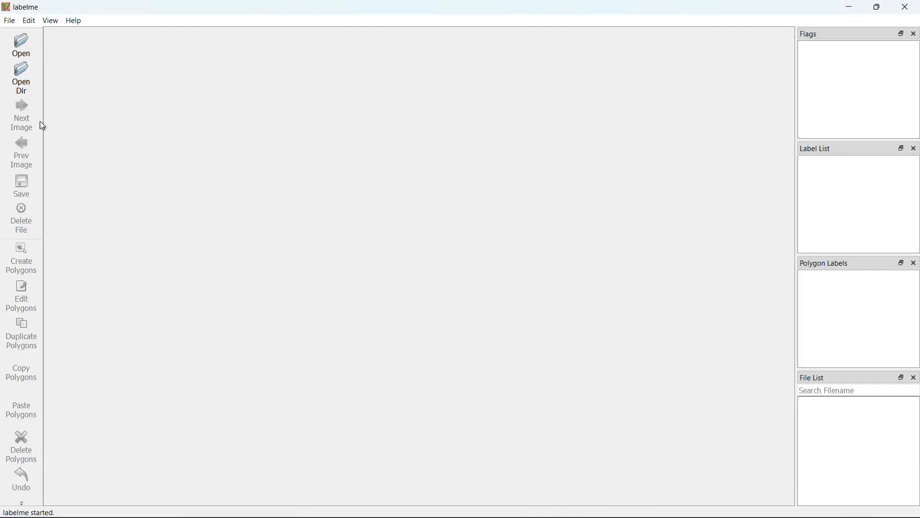
{"action": "left_click", "coordinate": [21, 77]}
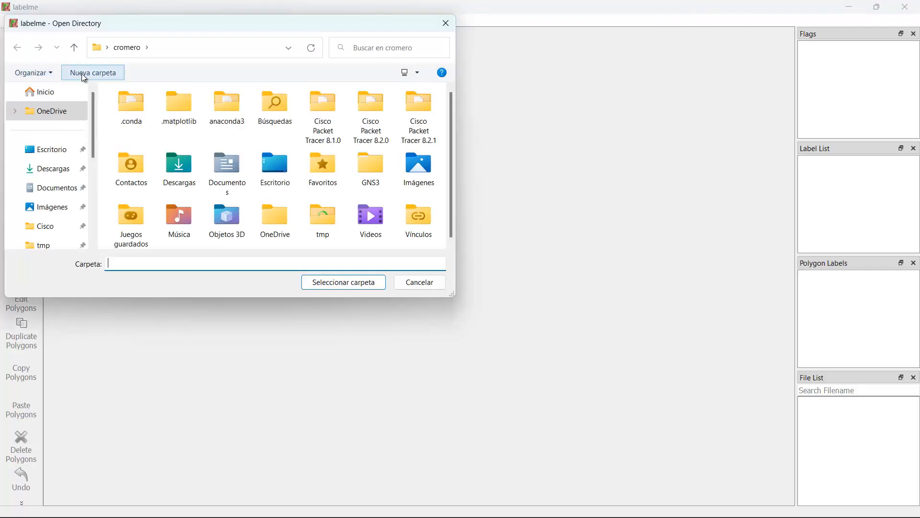
{"action": "left_click_drag", "start_coordinate": [93, 136], "coordinate": [93, 164]}
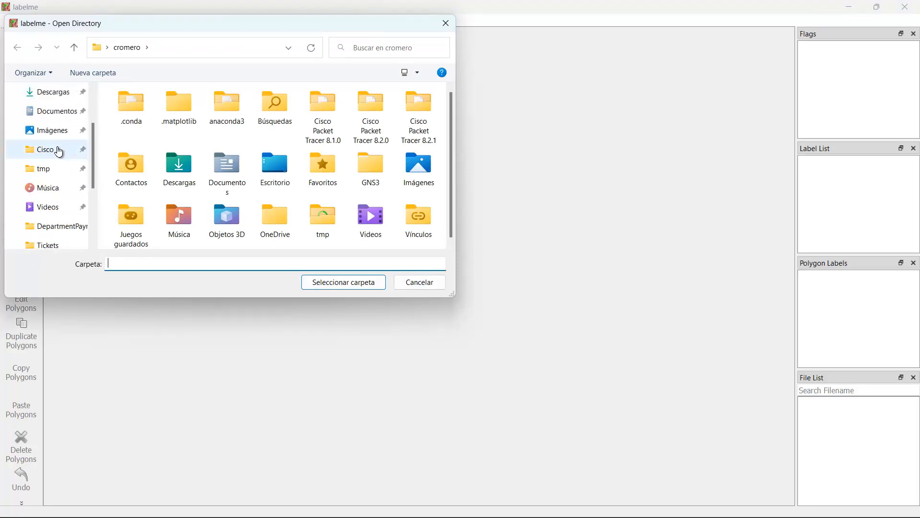
{"action": "left_click", "coordinate": [62, 171]}
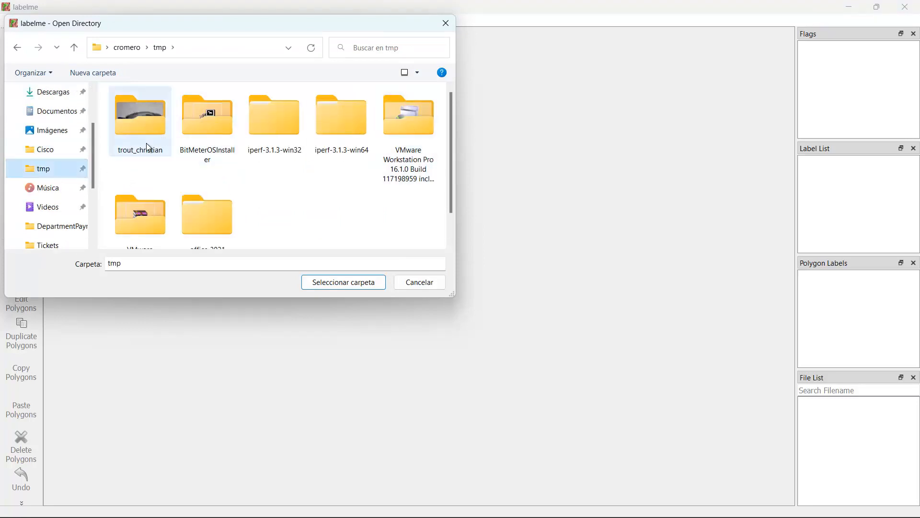
{"action": "left_click", "coordinate": [138, 133]}
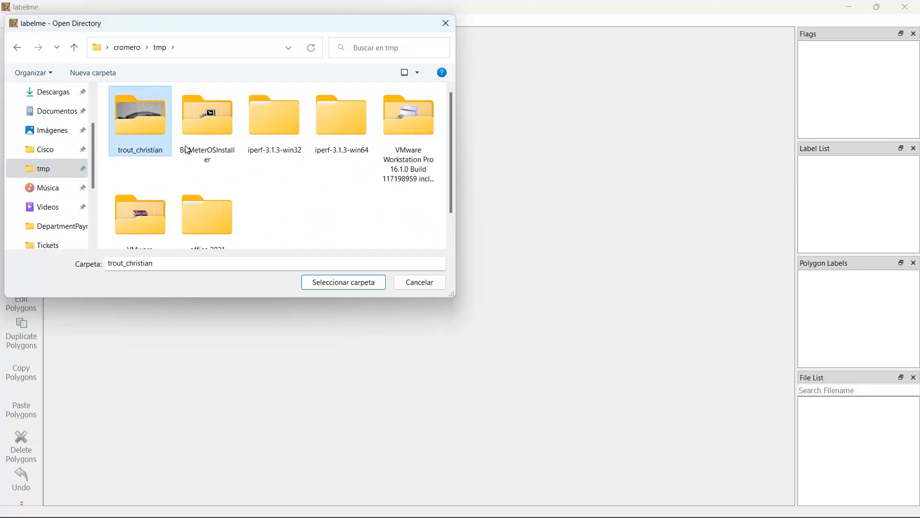
{"action": "left_click", "coordinate": [334, 286]}
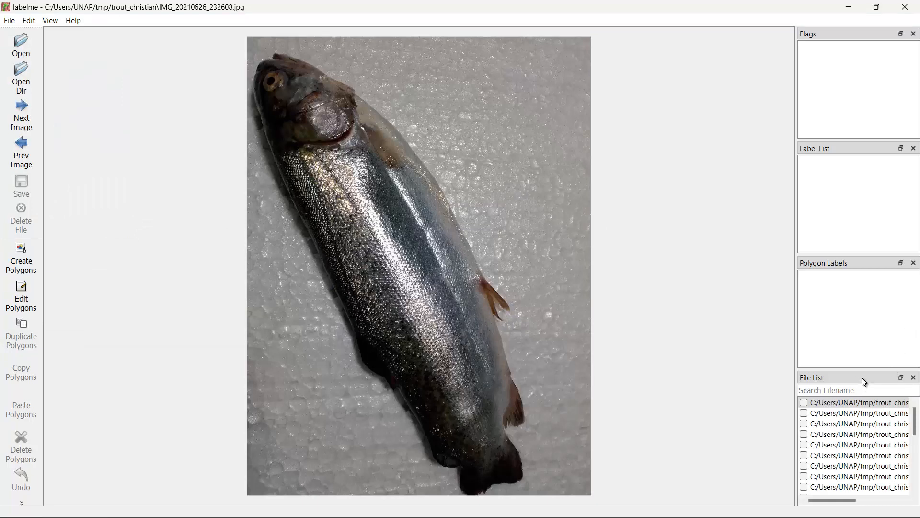
Step: Enlarge the file list and preview the first four trout photos, ending back on IMG_20210626_232608.jpg
{"action": "left_click_drag", "start_coordinate": [863, 359], "coordinate": [862, 328]}
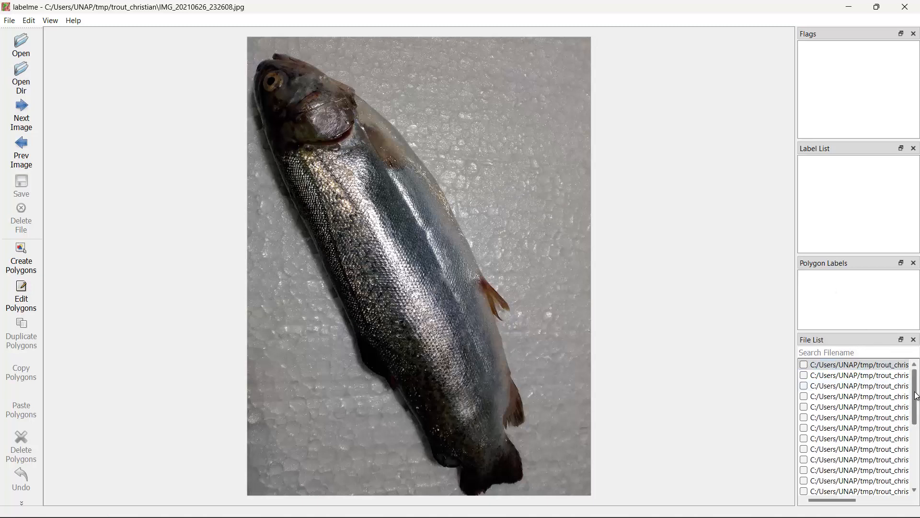
{"action": "left_click_drag", "start_coordinate": [917, 445], "coordinate": [904, 362]}
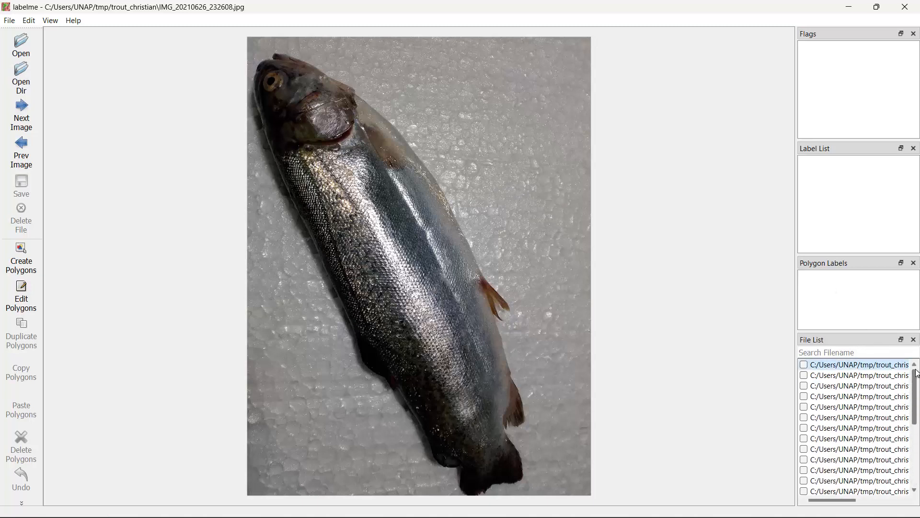
{"action": "left_click", "coordinate": [849, 376]}
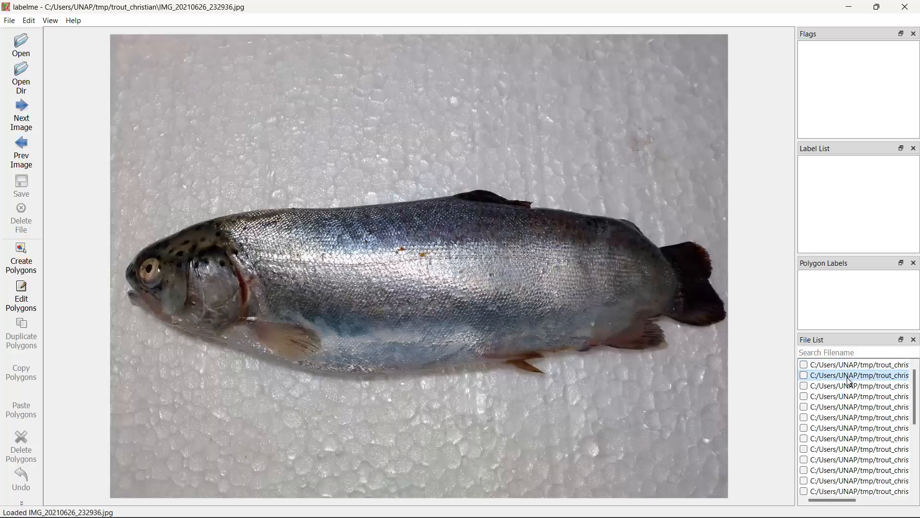
{"action": "left_click", "coordinate": [850, 366]}
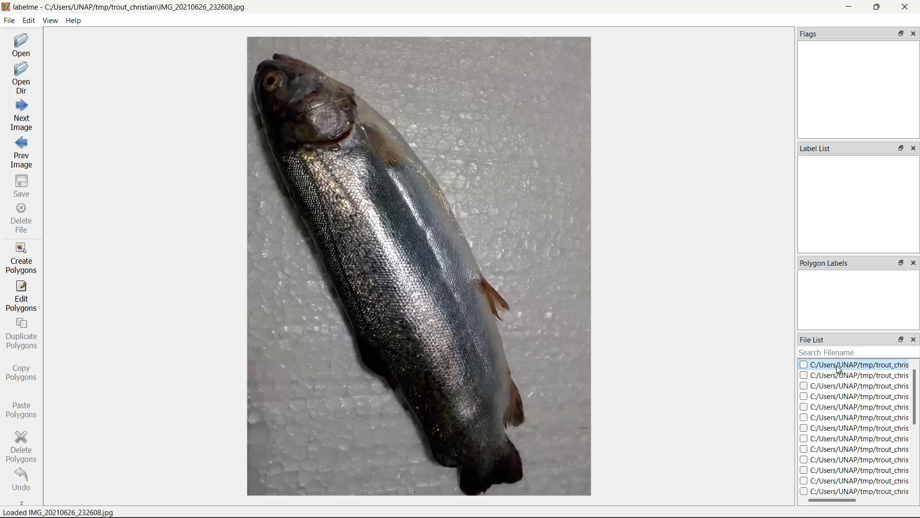
{"action": "left_click", "coordinate": [868, 376]}
{"action": "left_click", "coordinate": [868, 386]}
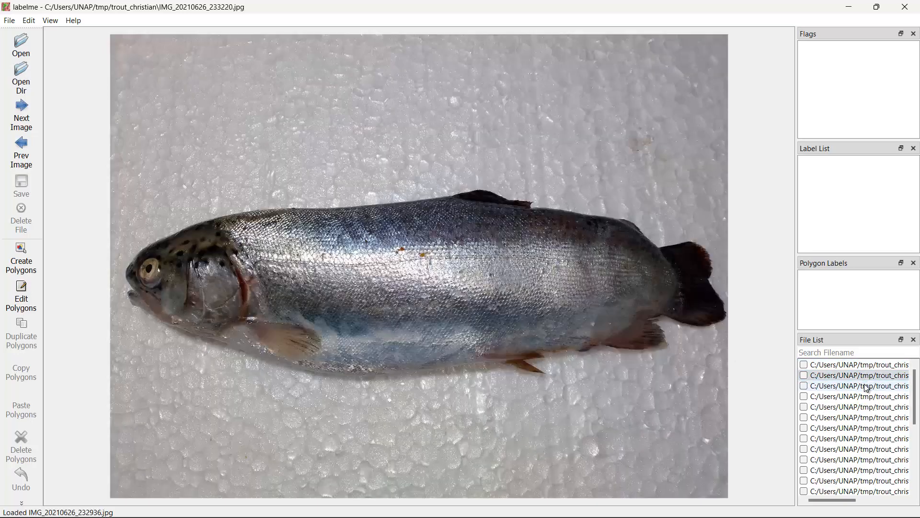
{"action": "left_click", "coordinate": [865, 396]}
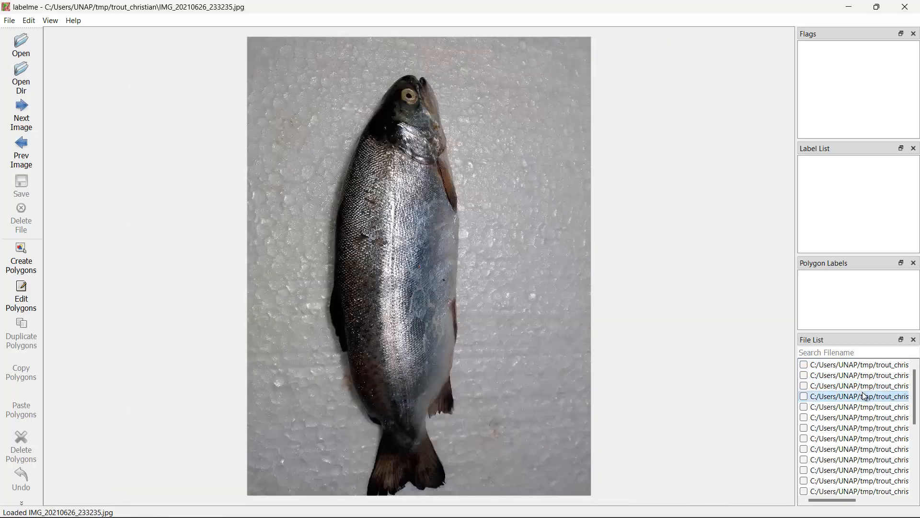
{"action": "left_click", "coordinate": [861, 365]}
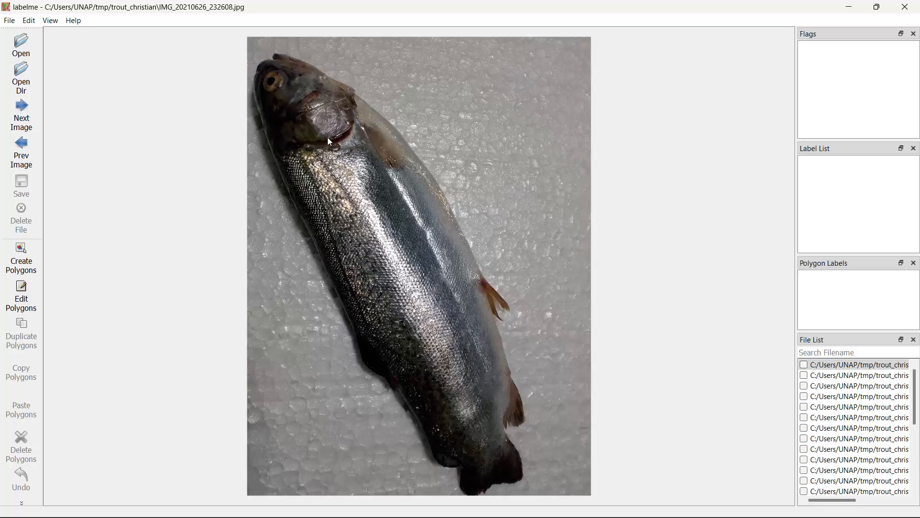
Step: Start a polygon at the trout's throat and trace its outline around the snout to the back of the head
{"action": "left_click", "coordinate": [27, 261]}
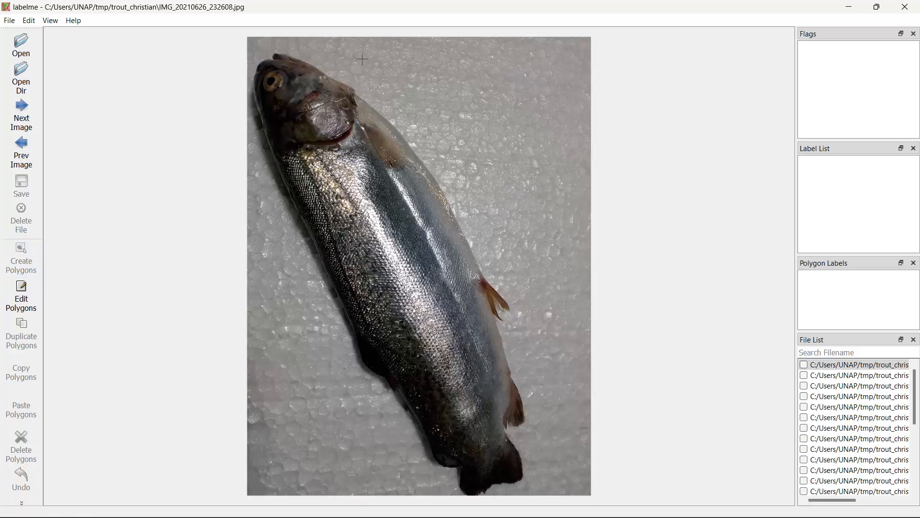
{"action": "left_click", "coordinate": [354, 89]}
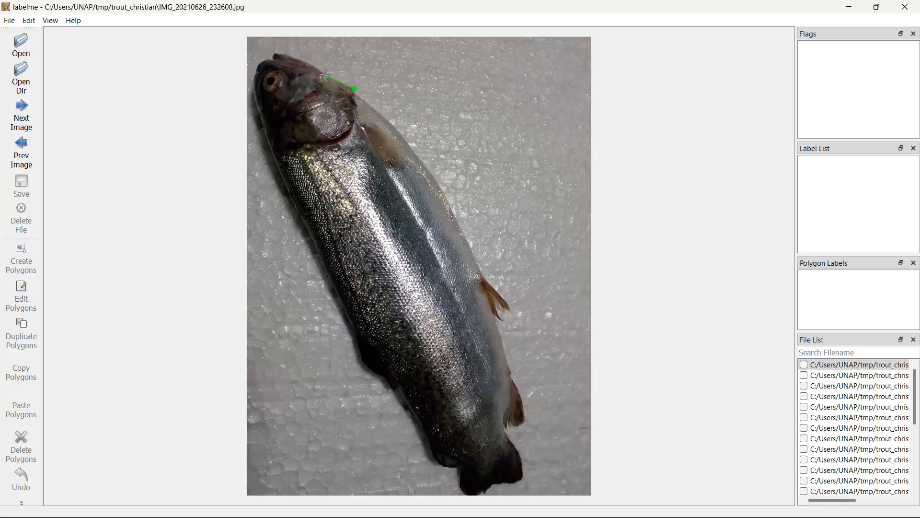
{"action": "left_click", "coordinate": [327, 76]}
{"action": "left_click", "coordinate": [311, 64]}
{"action": "left_click", "coordinate": [253, 96]}
{"action": "left_click", "coordinate": [256, 124]}
{"action": "left_click", "coordinate": [264, 128]}
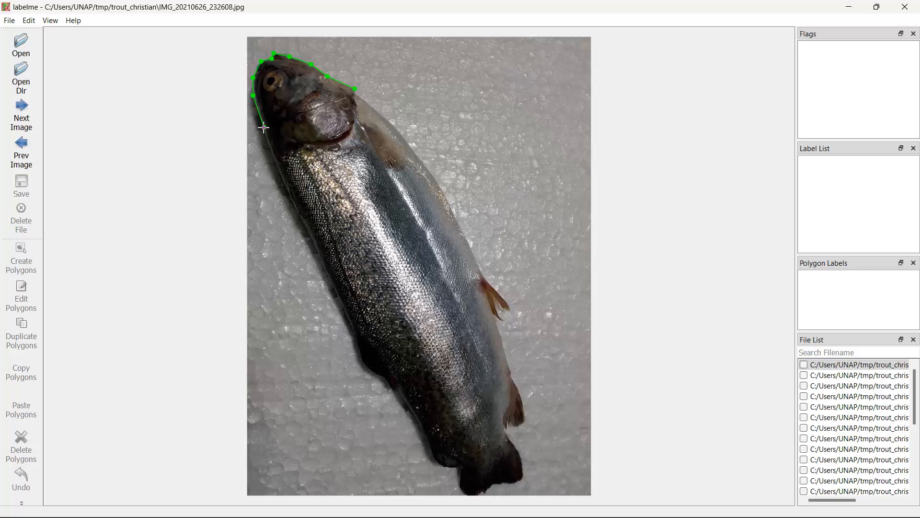
Step: Continue the polygon along the trout's back, around the dorsal fin and down to the end of the tail fin
{"action": "left_click", "coordinate": [284, 186]}
{"action": "left_click", "coordinate": [288, 188]}
{"action": "left_click", "coordinate": [354, 333]}
{"action": "left_click", "coordinate": [363, 363]}
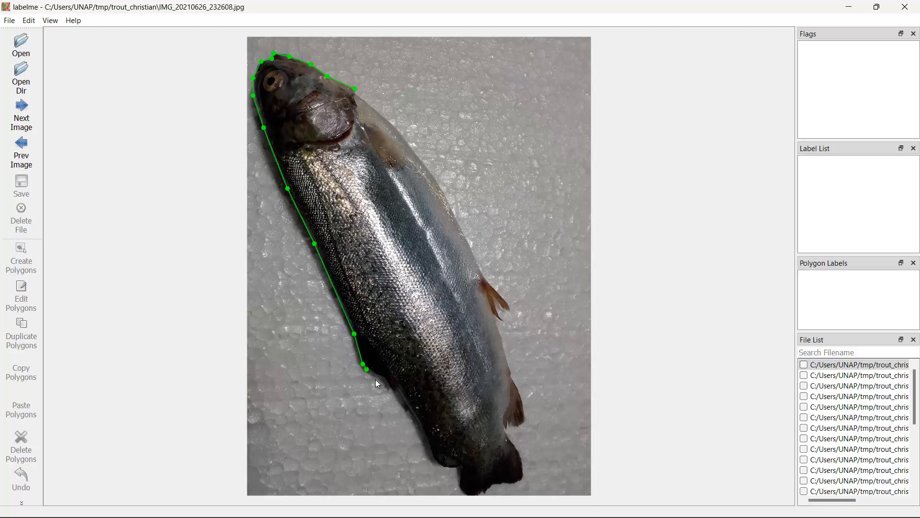
{"action": "left_click", "coordinate": [400, 394]}
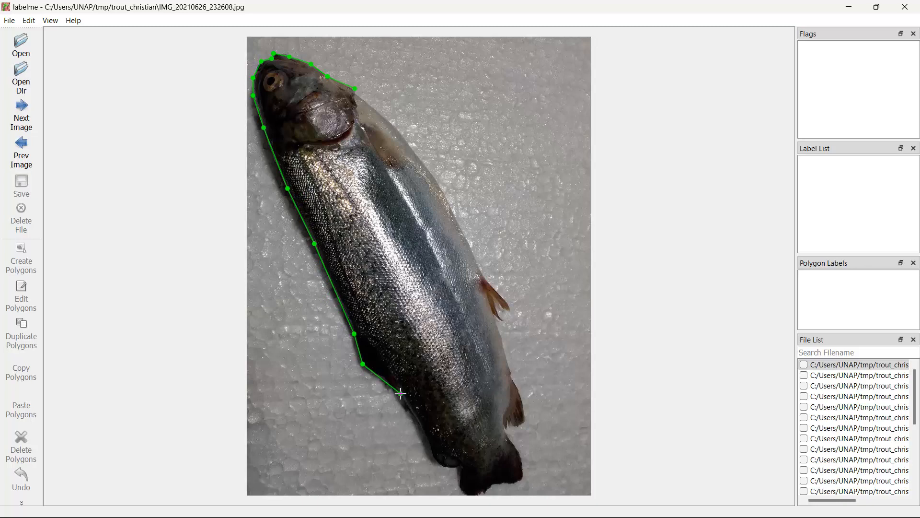
{"action": "left_click", "coordinate": [428, 440]}
{"action": "left_click", "coordinate": [457, 467]}
{"action": "left_click", "coordinate": [463, 493]}
{"action": "left_click", "coordinate": [487, 493]}
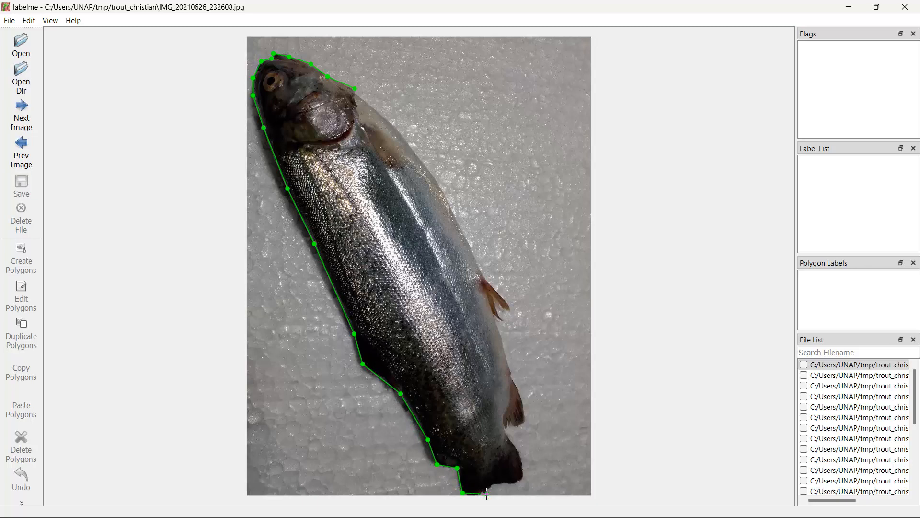
Step: Trace the polygon around the rest of the tail fin and up the belly side around the two lower fins
{"action": "left_click", "coordinate": [512, 482]}
{"action": "left_click", "coordinate": [522, 478]}
{"action": "left_click", "coordinate": [521, 459]}
{"action": "left_click", "coordinate": [519, 425]}
{"action": "left_click", "coordinate": [524, 421]}
{"action": "left_click", "coordinate": [502, 337]}
{"action": "left_click", "coordinate": [498, 313]}
{"action": "left_click", "coordinate": [500, 306]}
{"action": "left_click", "coordinate": [510, 310]}
{"action": "left_click", "coordinate": [500, 295]}
{"action": "left_click", "coordinate": [485, 276]}
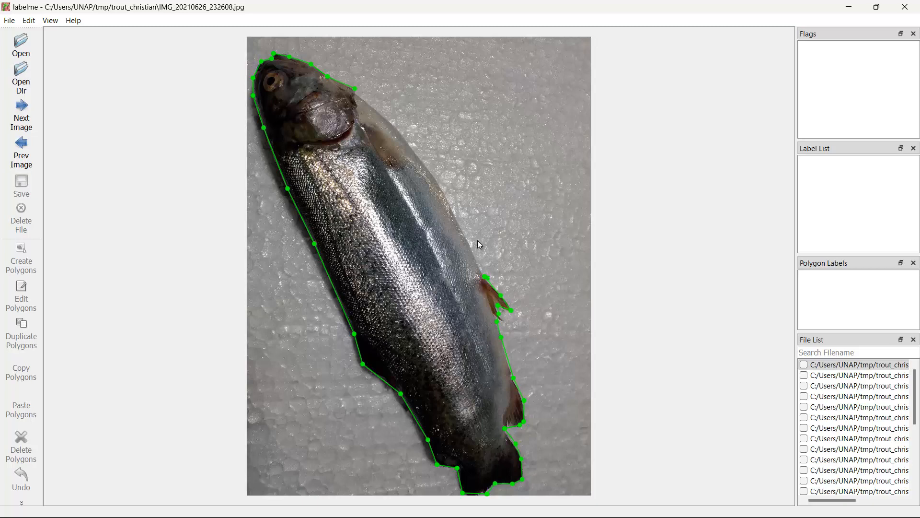
Step: Trace the belly edge up to the starting point to close the polygon and label it "trout"
{"action": "left_click", "coordinate": [459, 221]}
{"action": "left_click", "coordinate": [407, 146]}
{"action": "left_click", "coordinate": [404, 135]}
{"action": "left_click", "coordinate": [398, 130]}
{"action": "left_click", "coordinate": [371, 98]}
{"action": "left_click", "coordinate": [355, 90]}
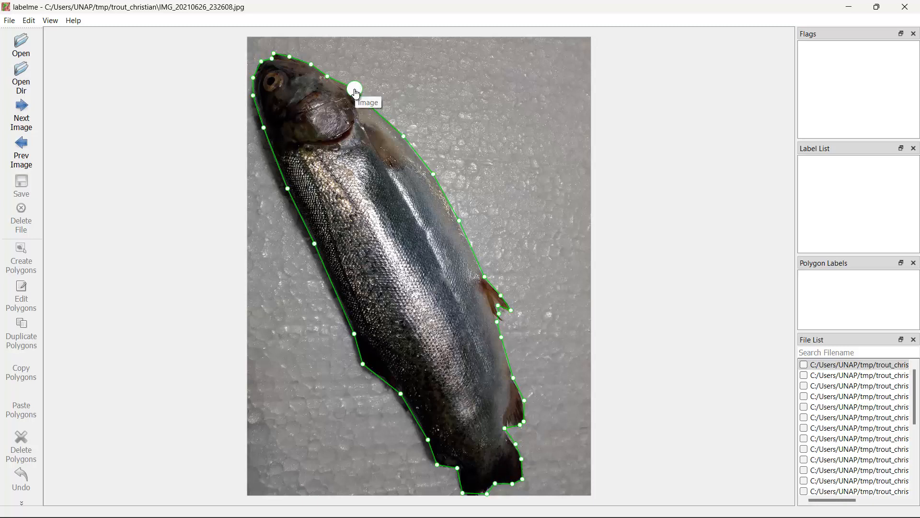
{"action": "left_click", "coordinate": [354, 89]}
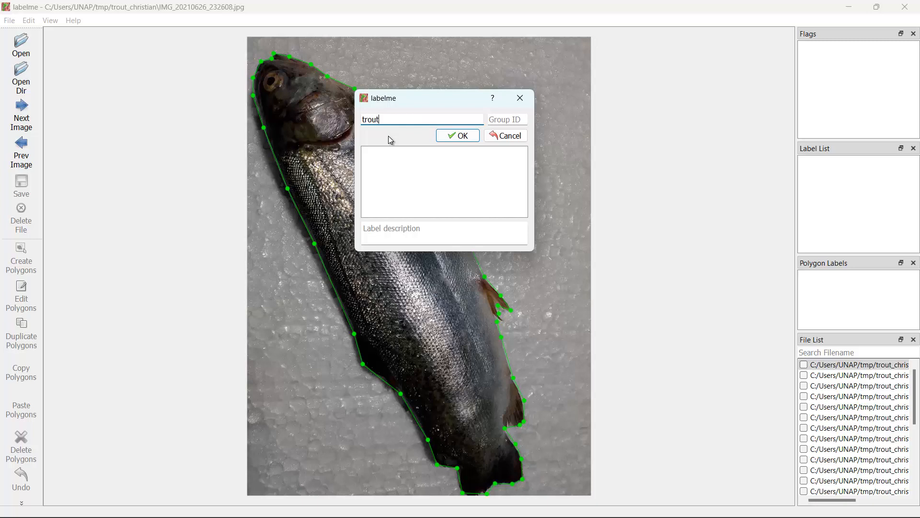
{"action": "left_click", "coordinate": [442, 136]}
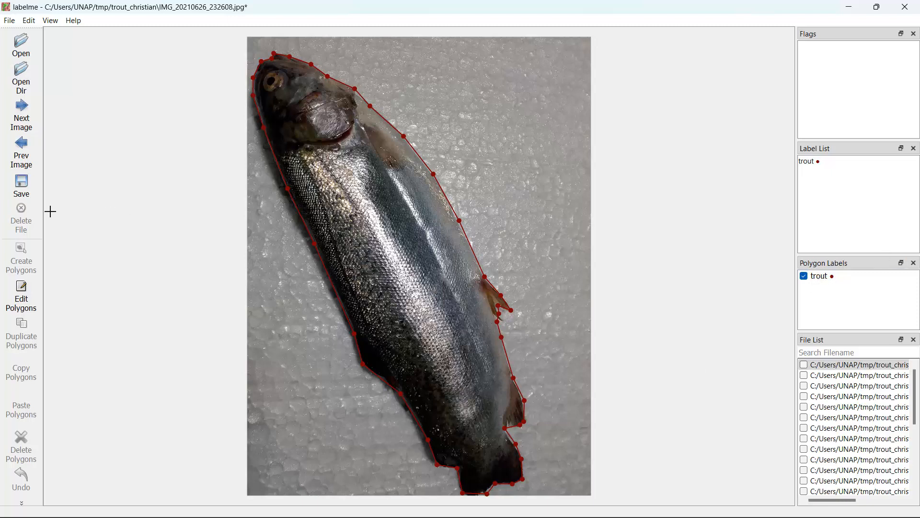
Step: Save the annotation as the label file IMG_20210626_232608 (*.json) in the trout_christian folder
{"action": "left_click", "coordinate": [22, 189]}
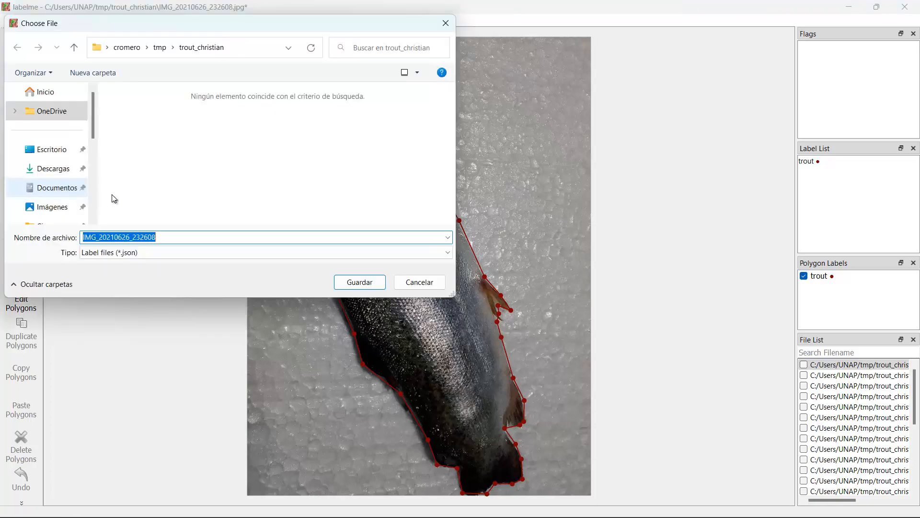
{"action": "left_click", "coordinate": [165, 241]}
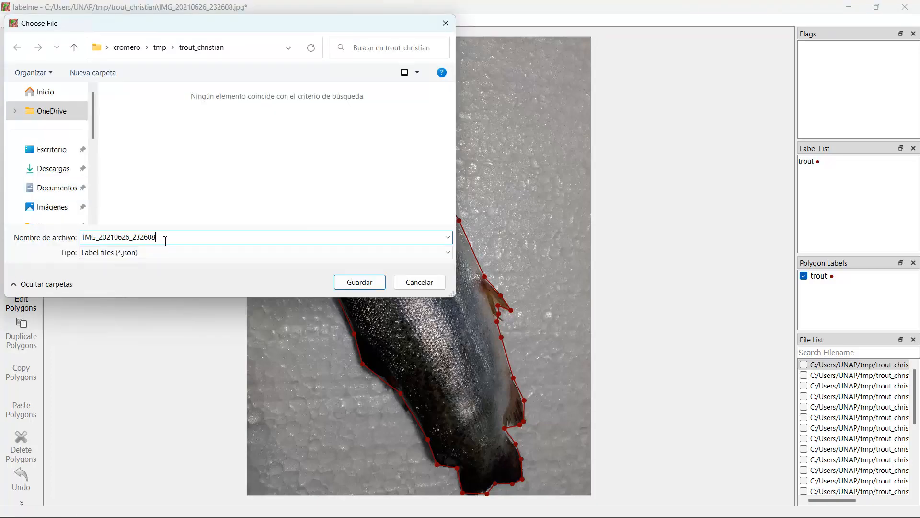
{"action": "left_click_drag", "start_coordinate": [171, 238], "coordinate": [81, 237]}
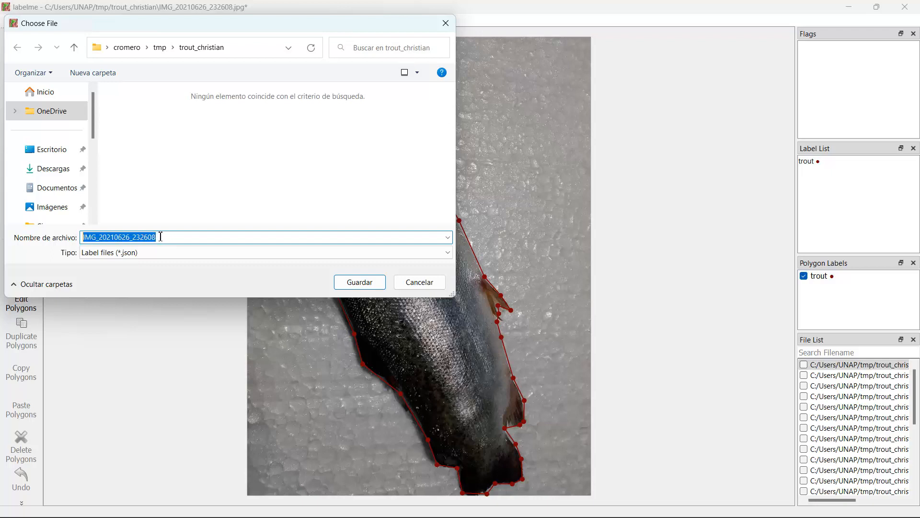
{"action": "left_click", "coordinate": [161, 236]}
{"action": "left_click_drag", "start_coordinate": [160, 236], "coordinate": [82, 238]}
{"action": "left_click", "coordinate": [161, 237]}
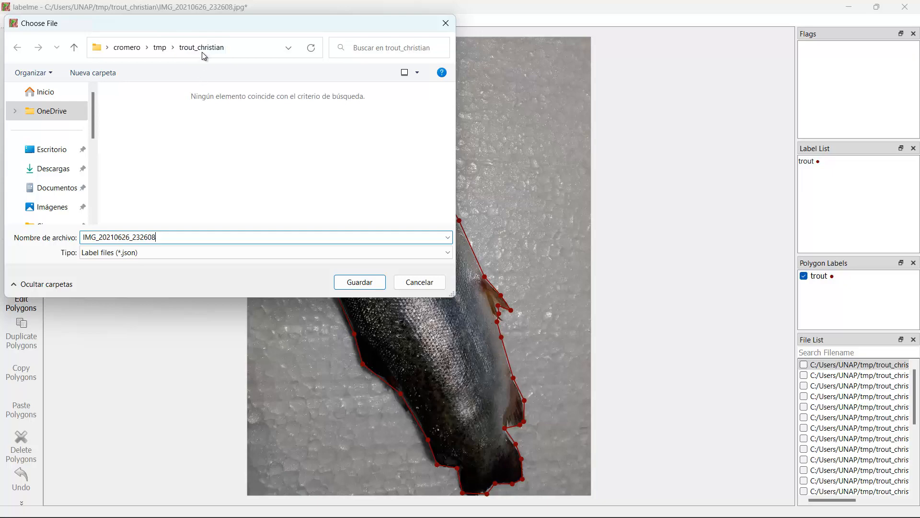
{"action": "left_click", "coordinate": [354, 282]}
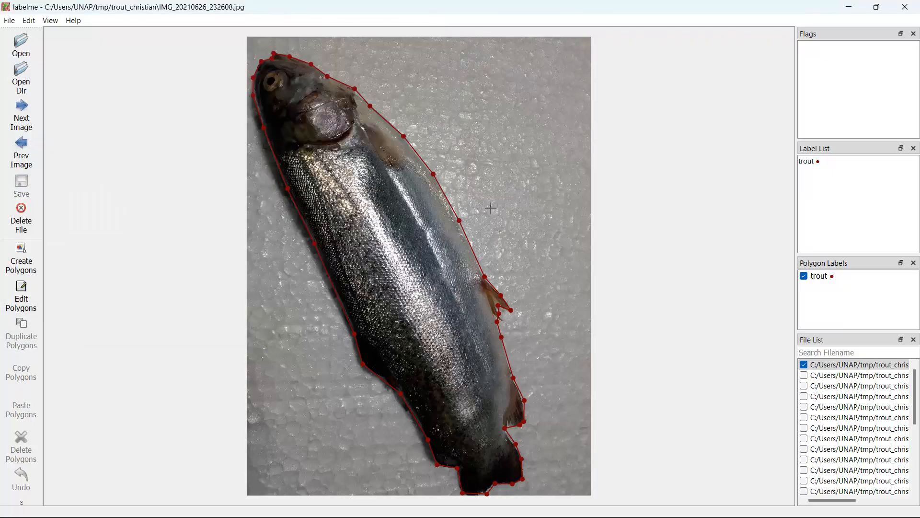
{"action": "left_click", "coordinate": [464, 509]}
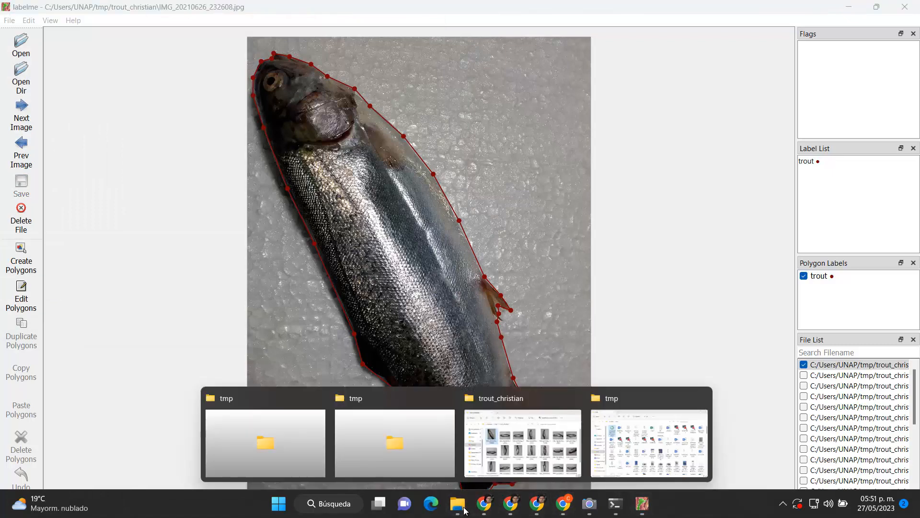
{"action": "left_click", "coordinate": [523, 441]}
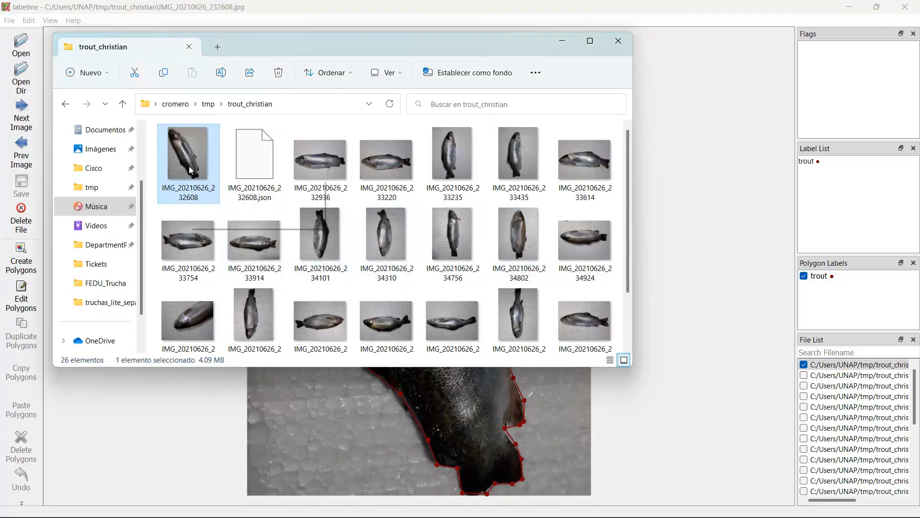
{"action": "left_click", "coordinate": [277, 199]}
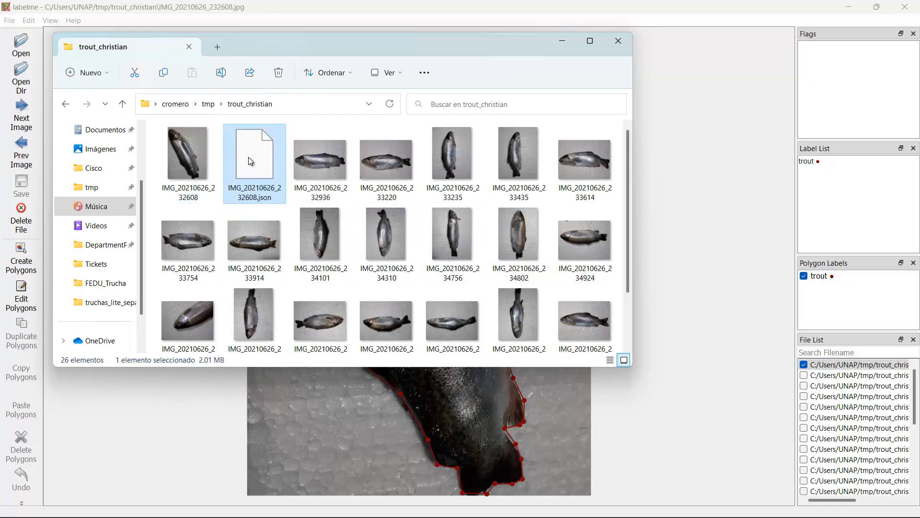
{"action": "left_click", "coordinate": [189, 159]}
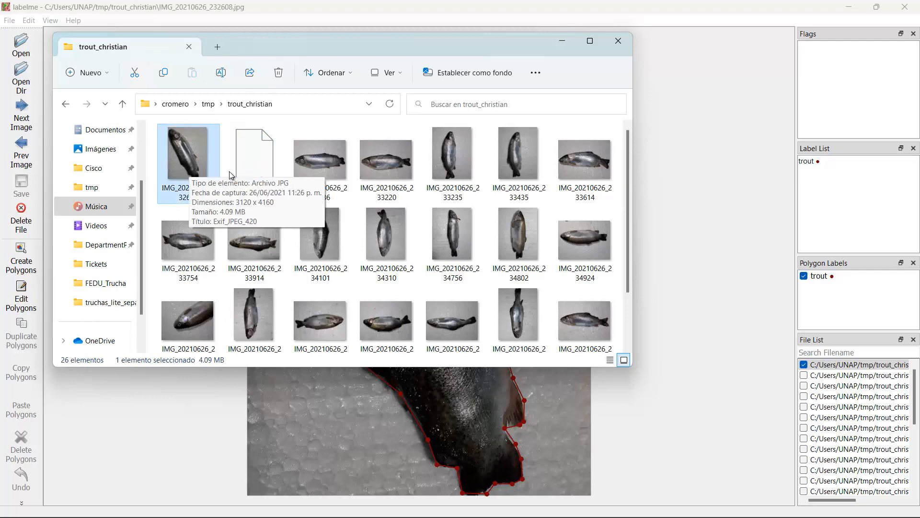
Step: Return to labelme by minimizing File Explorer and load the next photo, IMG_20210626_232936.jpg
{"action": "left_click", "coordinate": [562, 41]}
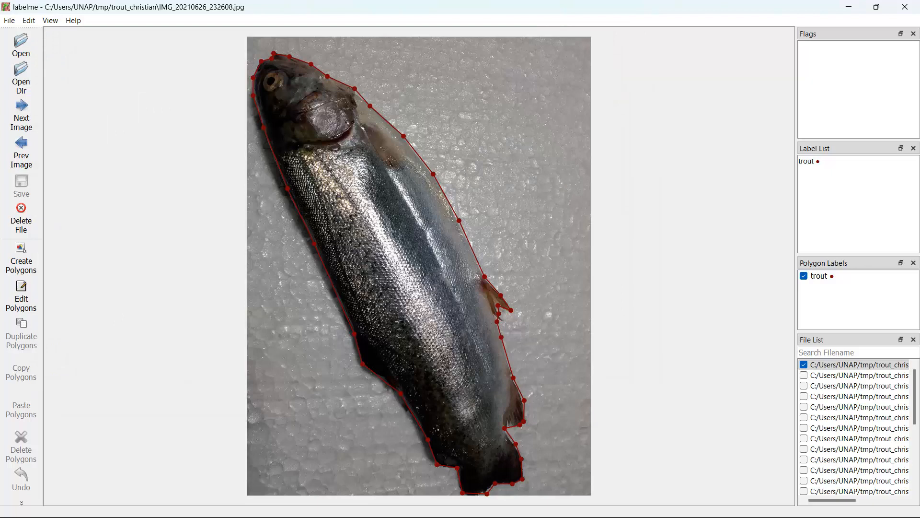
{"action": "left_click", "coordinate": [20, 124]}
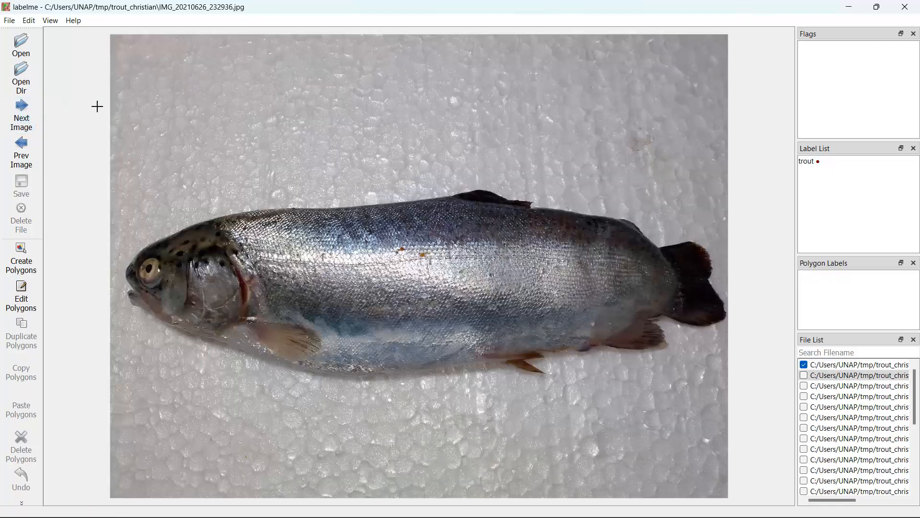
Step: Start a new polygon on the trout and trace from above the eye along the back to just before the dorsal fin
{"action": "left_click", "coordinate": [24, 258]}
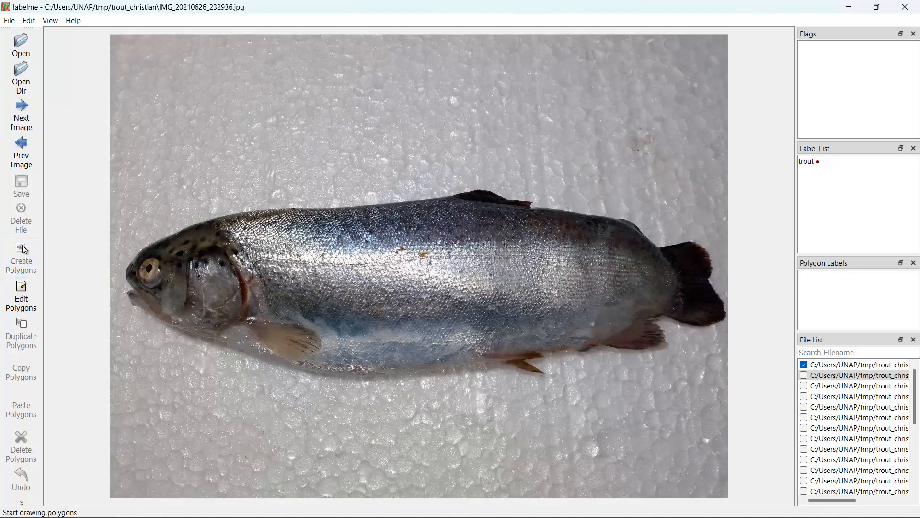
{"action": "left_click", "coordinate": [150, 245]}
{"action": "left_click", "coordinate": [197, 223]}
{"action": "left_click", "coordinate": [255, 212]}
{"action": "left_click", "coordinate": [292, 209]}
{"action": "left_click", "coordinate": [362, 205]}
{"action": "left_click", "coordinate": [437, 197]}
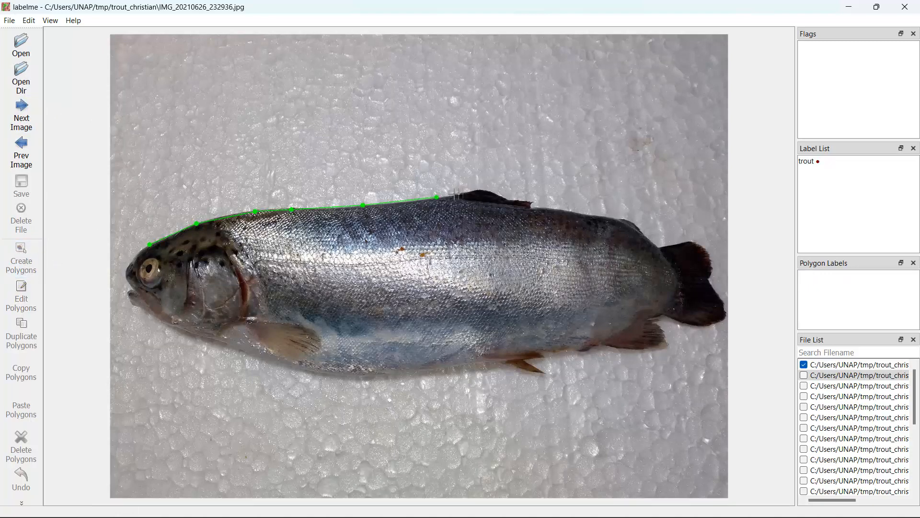
Step: Continue the polygon over the dorsal fin and along the rear of the back to the upper base of the tail
{"action": "left_click", "coordinate": [476, 191]}
{"action": "left_click", "coordinate": [508, 198]}
{"action": "left_click", "coordinate": [535, 201]}
{"action": "left_click", "coordinate": [534, 207]}
{"action": "left_click", "coordinate": [580, 210]}
{"action": "left_click", "coordinate": [625, 219]}
{"action": "left_click", "coordinate": [645, 237]}
{"action": "left_click", "coordinate": [661, 246]}
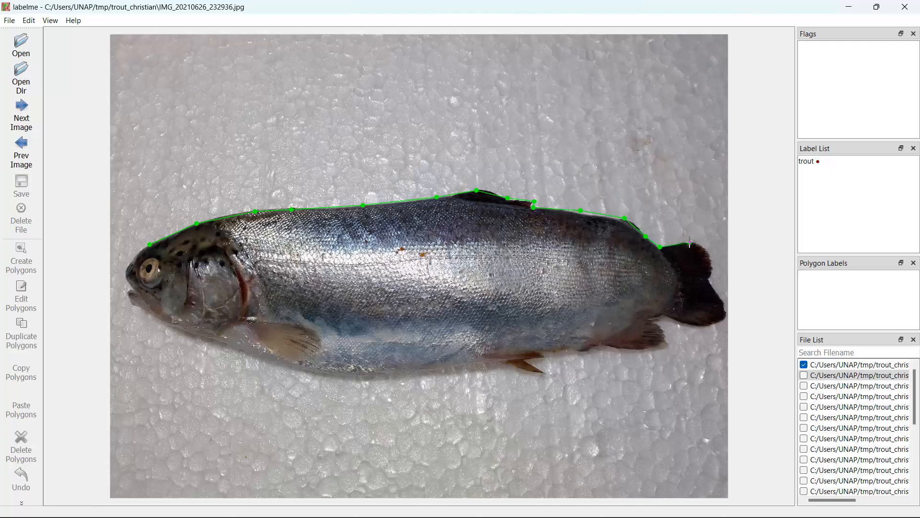
Step: Outline the tail fin down to its lower base beside the anal fin
{"action": "left_click", "coordinate": [690, 241]}
{"action": "left_click", "coordinate": [712, 259]}
{"action": "left_click", "coordinate": [710, 274]}
{"action": "left_click", "coordinate": [725, 301]}
{"action": "left_click", "coordinate": [714, 325]}
{"action": "left_click", "coordinate": [686, 325]}
{"action": "left_click", "coordinate": [658, 314]}
{"action": "left_click", "coordinate": [652, 320]}
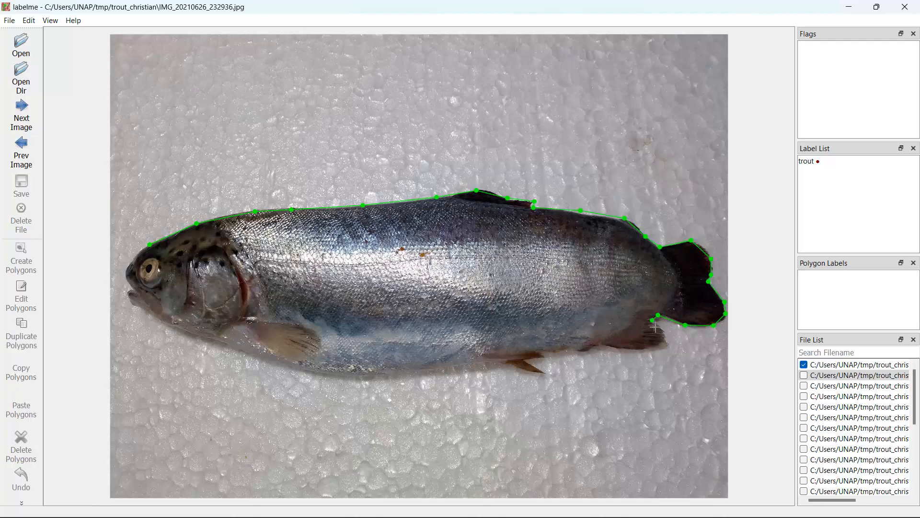
Step: Trace around the anal fin and along the underside to the tip of the small pelvic fin
{"action": "left_click", "coordinate": [664, 340]}
{"action": "left_click", "coordinate": [645, 351]}
{"action": "left_click", "coordinate": [612, 347]}
{"action": "left_click", "coordinate": [596, 344]}
{"action": "left_click", "coordinate": [563, 351]}
{"action": "left_click", "coordinate": [542, 351]}
{"action": "left_click", "coordinate": [523, 360]}
{"action": "left_click", "coordinate": [547, 373]}
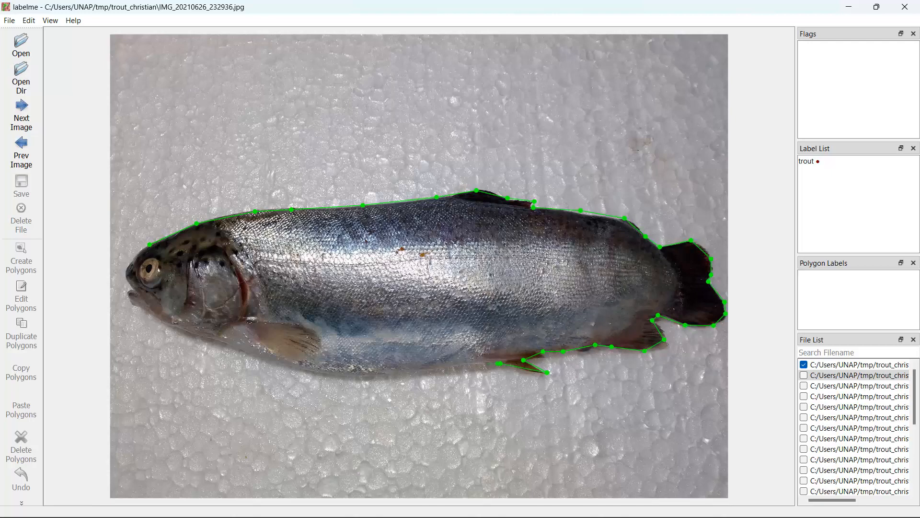
Step: Trace the belly edge forward from the pelvic fin to the underside of the lower jaw
{"action": "left_click", "coordinate": [460, 364]}
{"action": "left_click", "coordinate": [406, 370]}
{"action": "left_click", "coordinate": [350, 372]}
{"action": "left_click", "coordinate": [297, 365]}
{"action": "left_click", "coordinate": [238, 346]}
{"action": "left_click", "coordinate": [192, 336]}
{"action": "left_click", "coordinate": [158, 319]}
Step: Outline the mouth and snout up to the starting point to close the polygon
{"action": "left_click", "coordinate": [132, 303]}
{"action": "left_click", "coordinate": [127, 289]}
{"action": "left_click", "coordinate": [126, 279]}
{"action": "left_click", "coordinate": [125, 268]}
{"action": "left_click", "coordinate": [140, 252]}
{"action": "left_click", "coordinate": [150, 244]}
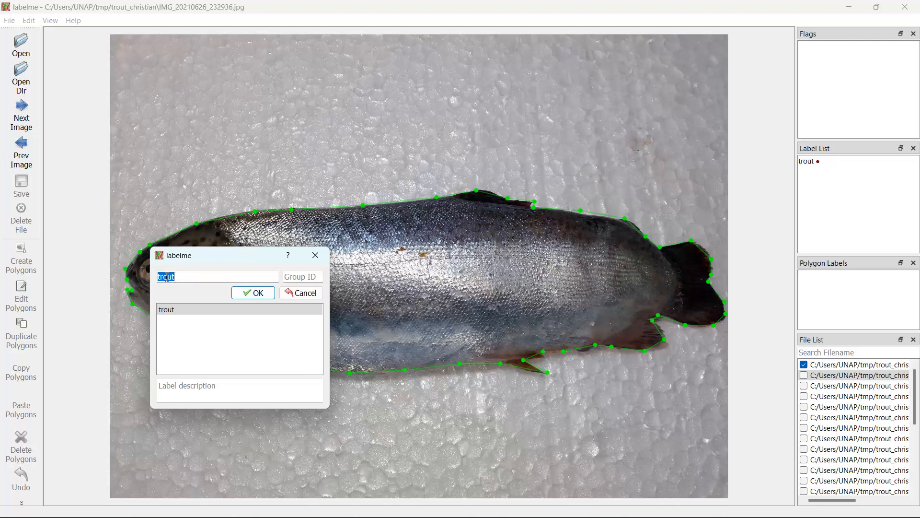
Step: Label the closed polygon "trout" and save the annotation as label file IMG_20210626_232936 (*.json) in the trout_christian folder
{"action": "left_click", "coordinate": [250, 293]}
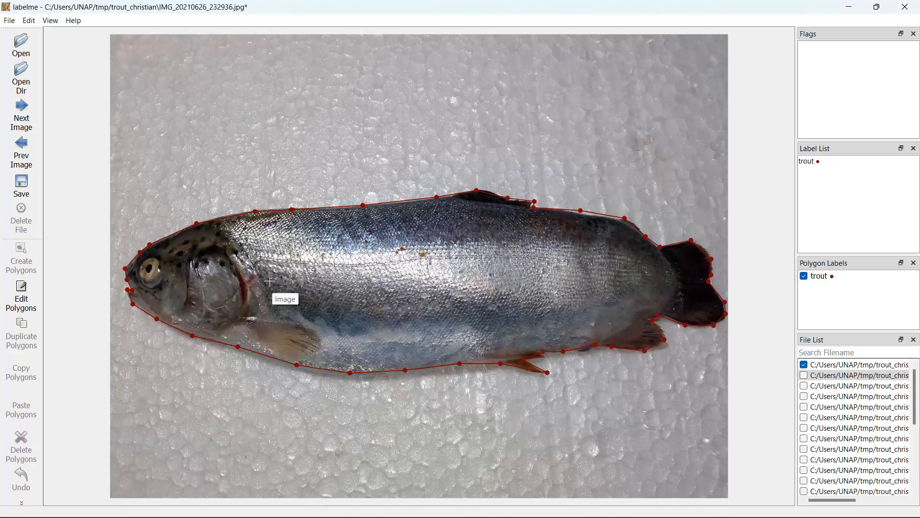
{"action": "left_click", "coordinate": [22, 187]}
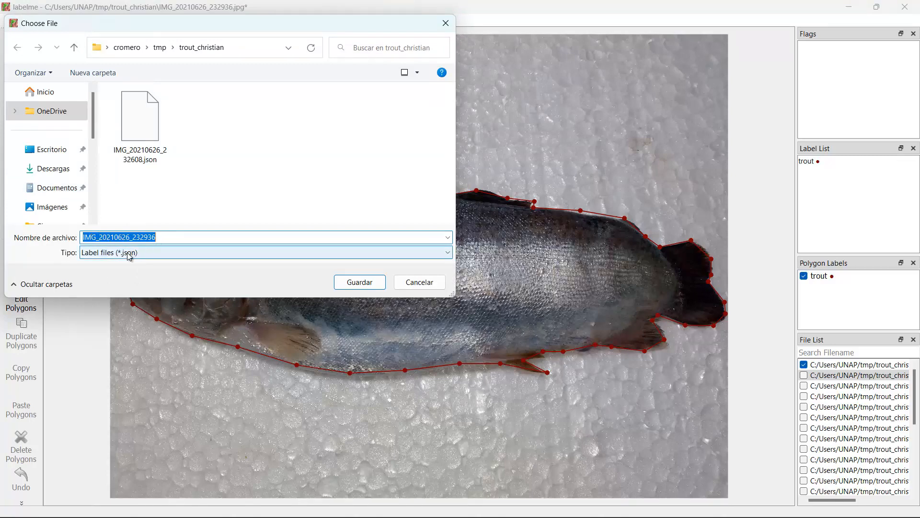
{"action": "left_click", "coordinate": [359, 283]}
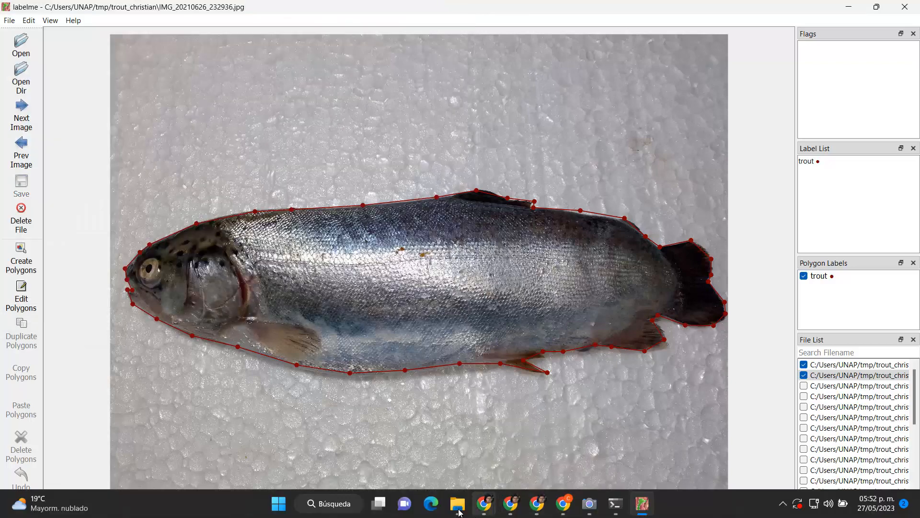
Step: Check the photo IMG_20210626_232936 against its saved .json file in File Explorer, and return to labelme
{"action": "mouse_move", "coordinate": [459, 512]}
{"action": "left_click", "coordinate": [521, 445]}
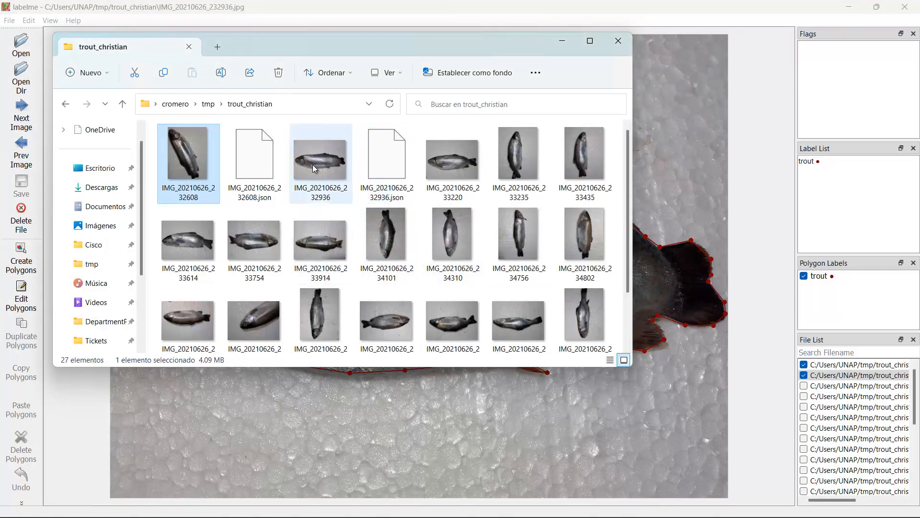
{"action": "left_click", "coordinate": [335, 170]}
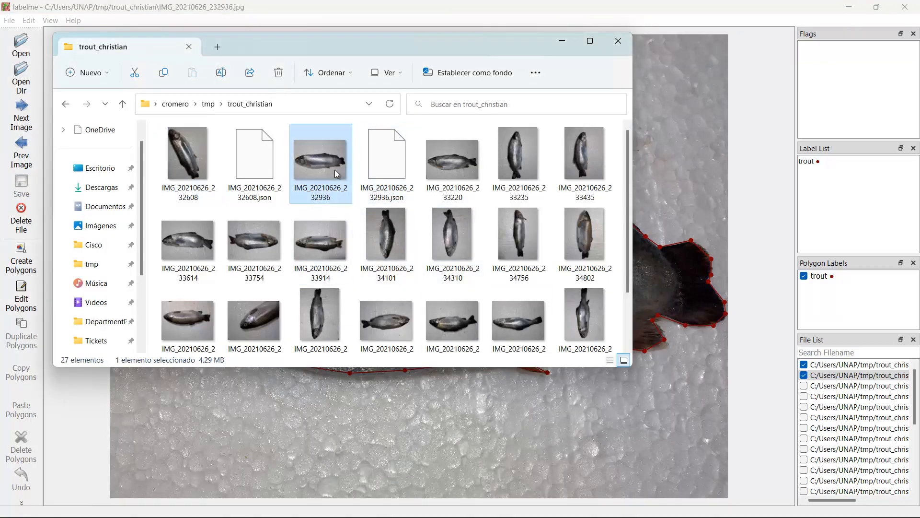
{"action": "left_click", "coordinate": [395, 169]}
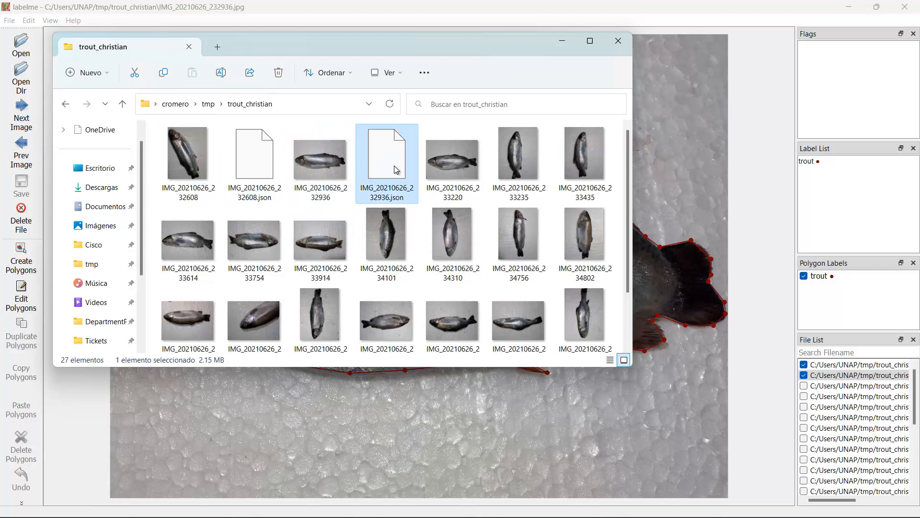
{"action": "left_click", "coordinate": [565, 42]}
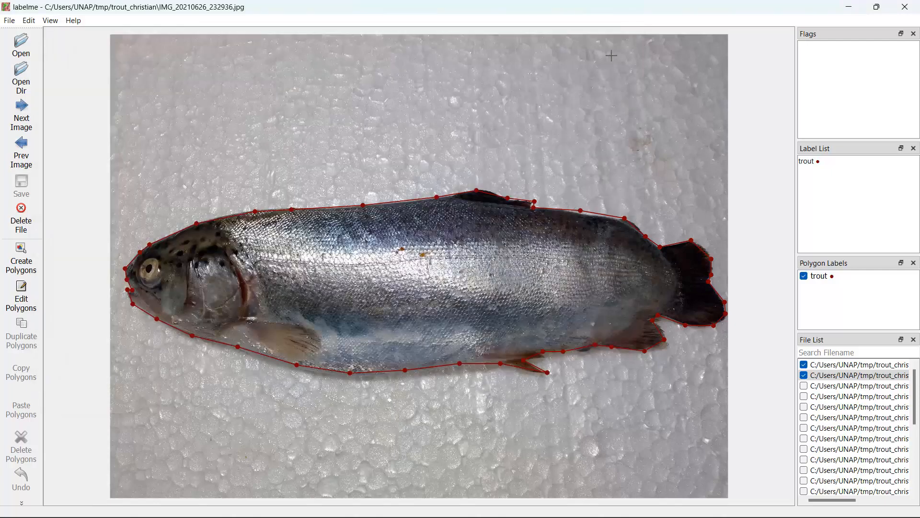
Step: Load the next photo, IMG_20210626_233220.jpg, and start a polygon tracing the trout's back from behind the head to the dorsal fin
{"action": "left_click", "coordinate": [26, 121]}
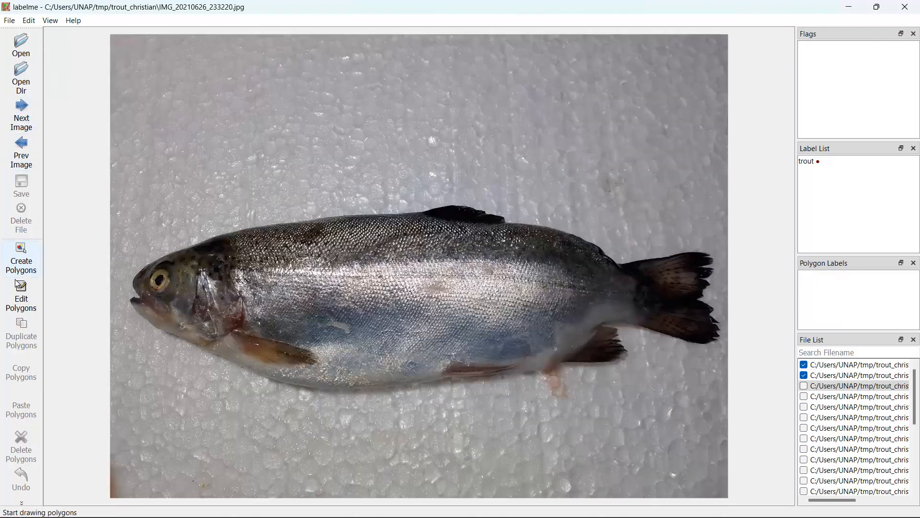
{"action": "left_click", "coordinate": [21, 259]}
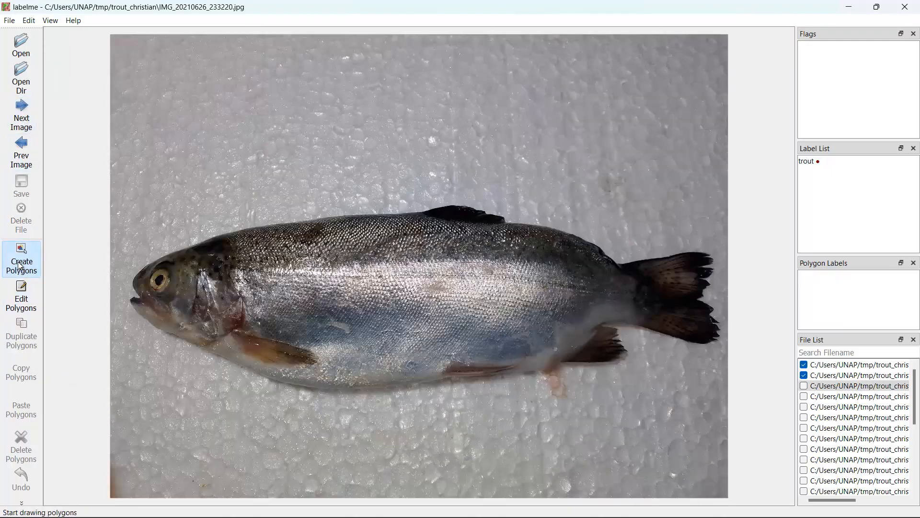
{"action": "left_click", "coordinate": [228, 234]}
{"action": "left_click", "coordinate": [288, 223]}
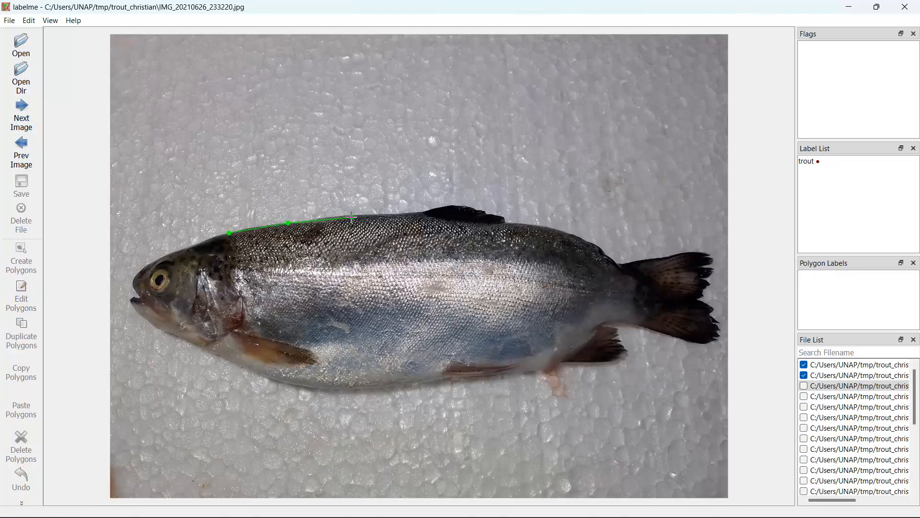
{"action": "left_click", "coordinate": [352, 217]}
{"action": "left_click", "coordinate": [421, 212]}
Step: Continue the outline over the dorsal fin and down the rear of the back to the tail base
{"action": "left_click", "coordinate": [454, 204]}
{"action": "left_click", "coordinate": [552, 229]}
{"action": "left_click", "coordinate": [590, 239]}
{"action": "left_click", "coordinate": [606, 253]}
{"action": "left_click", "coordinate": [617, 263]}
Step: Outline the forked tail fin, following its ragged edge around to the underside of the tail base
{"action": "left_click", "coordinate": [674, 256]}
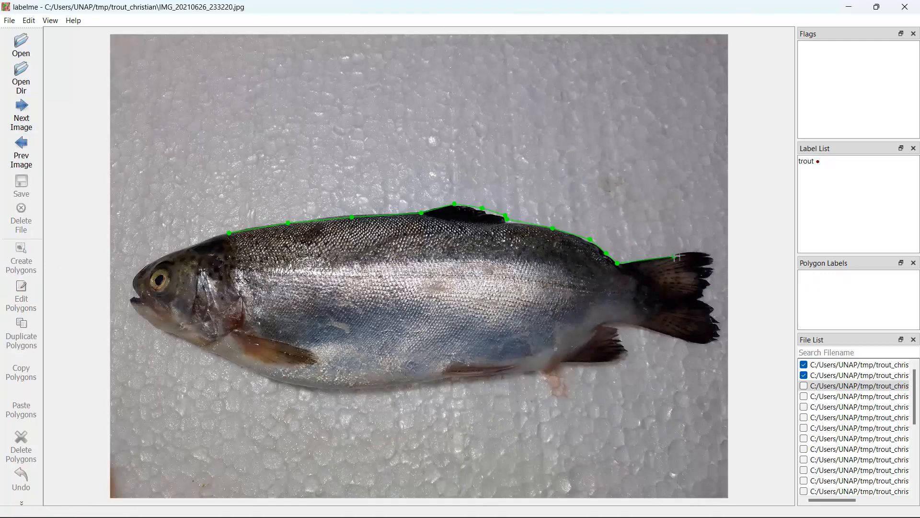
{"action": "left_click", "coordinate": [712, 252]}
{"action": "left_click", "coordinate": [714, 262]}
{"action": "left_click", "coordinate": [708, 285]}
{"action": "left_click", "coordinate": [702, 296]}
{"action": "left_click", "coordinate": [700, 300]}
{"action": "left_click", "coordinate": [714, 308]}
{"action": "left_click", "coordinate": [713, 319]}
{"action": "left_click", "coordinate": [718, 327]}
{"action": "left_click", "coordinate": [718, 340]}
{"action": "left_click", "coordinate": [661, 334]}
{"action": "left_click", "coordinate": [628, 324]}
Step: Trace around the anal fin and forward along the belly, leaving out the pale strand hanging below the fish
{"action": "left_click", "coordinate": [604, 324]}
{"action": "left_click", "coordinate": [622, 339]}
{"action": "left_click", "coordinate": [617, 361]}
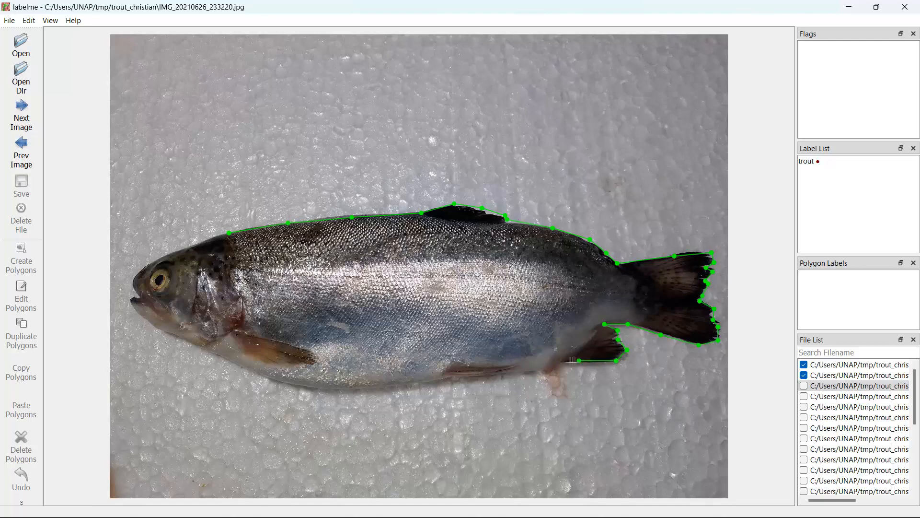
{"action": "left_click", "coordinate": [558, 362]}
{"action": "left_click", "coordinate": [532, 370]}
{"action": "left_click", "coordinate": [469, 373]}
{"action": "left_click", "coordinate": [450, 378]}
{"action": "left_click", "coordinate": [380, 385]}
{"action": "left_click", "coordinate": [319, 386]}
Step: Outline the lower jaw, open mouth and top of the head back to the starting point to close the polygon
{"action": "left_click", "coordinate": [132, 306]}
{"action": "left_click", "coordinate": [130, 295]}
{"action": "left_click", "coordinate": [140, 296]}
{"action": "left_click", "coordinate": [133, 288]}
{"action": "left_click", "coordinate": [132, 275]}
{"action": "left_click", "coordinate": [151, 261]}
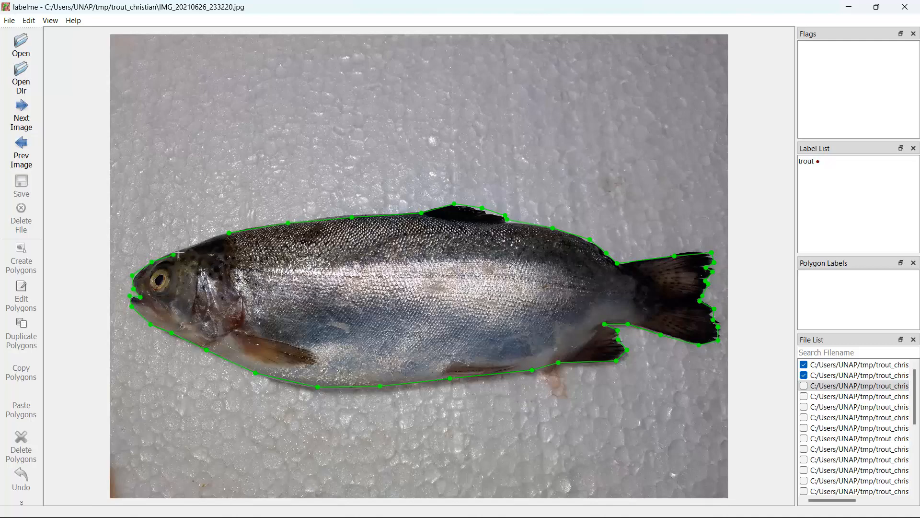
{"action": "left_click", "coordinate": [187, 247]}
{"action": "left_click", "coordinate": [216, 238]}
{"action": "left_click", "coordinate": [229, 233]}
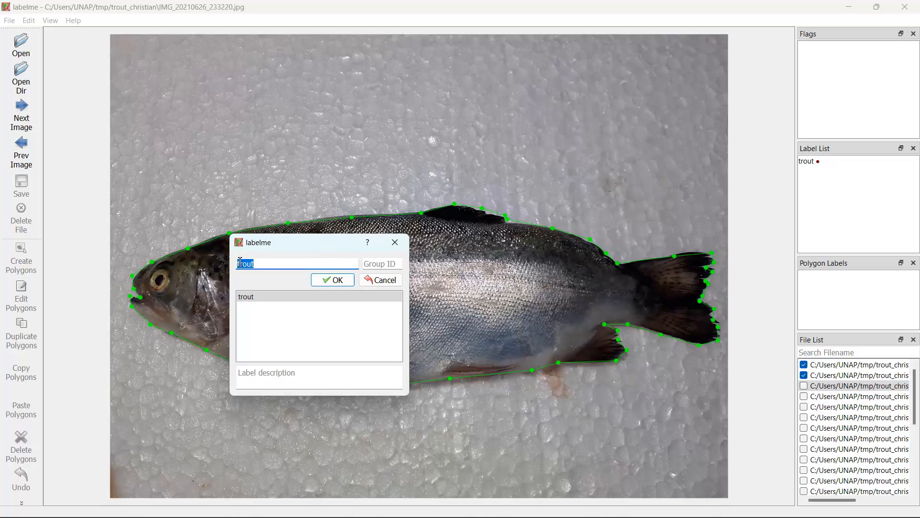
Step: Label the closed polygon "trout" and save the annotation as label file IMG_20210626_233220 (*.json) in the trout_christian folder
{"action": "left_click", "coordinate": [339, 282]}
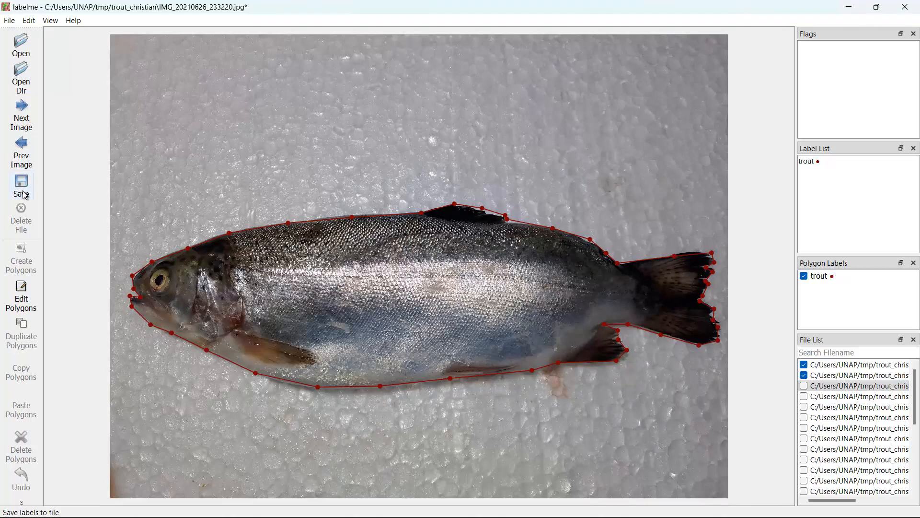
{"action": "left_click", "coordinate": [22, 187]}
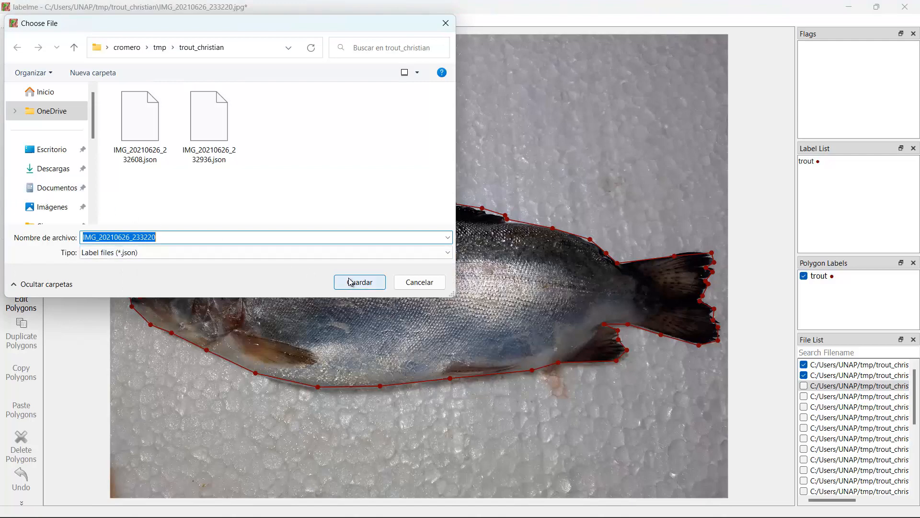
{"action": "left_click", "coordinate": [351, 281]}
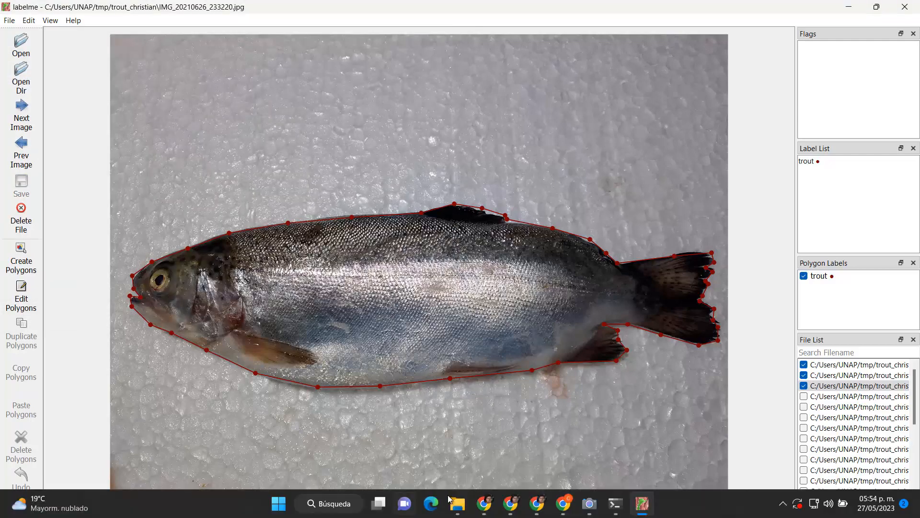
Step: Check the photo IMG_20210626_233220 against its saved .json file in File Explorer, and return to labelme
{"action": "left_click", "coordinate": [458, 503]}
{"action": "left_click", "coordinate": [537, 456]}
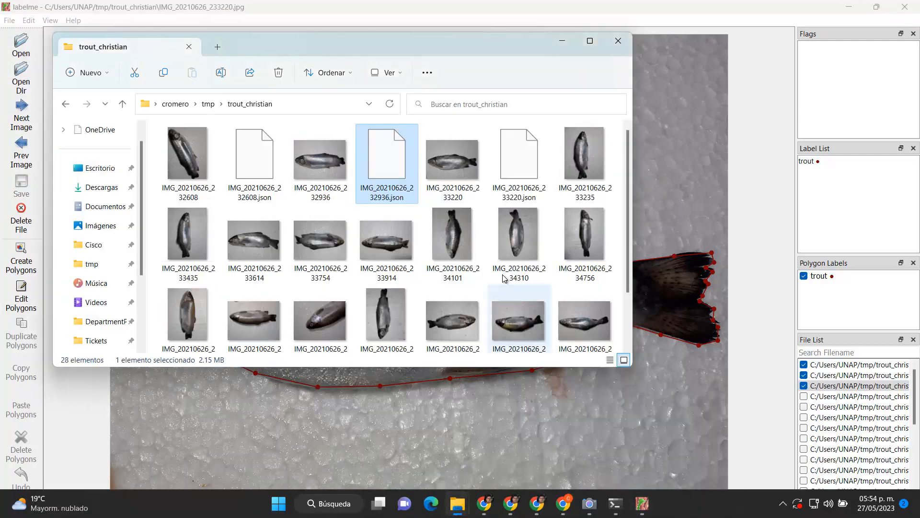
{"action": "left_click", "coordinate": [510, 174]}
{"action": "left_click", "coordinate": [462, 165]}
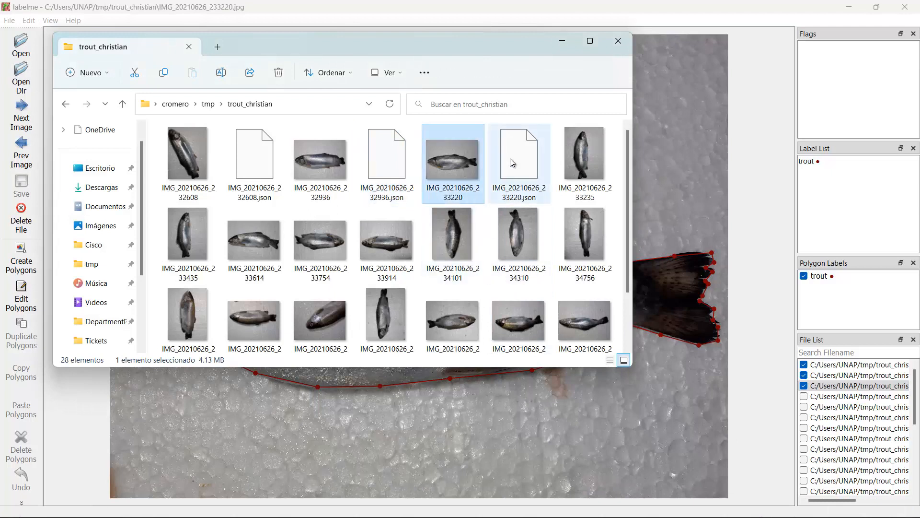
{"action": "left_click", "coordinate": [561, 45]}
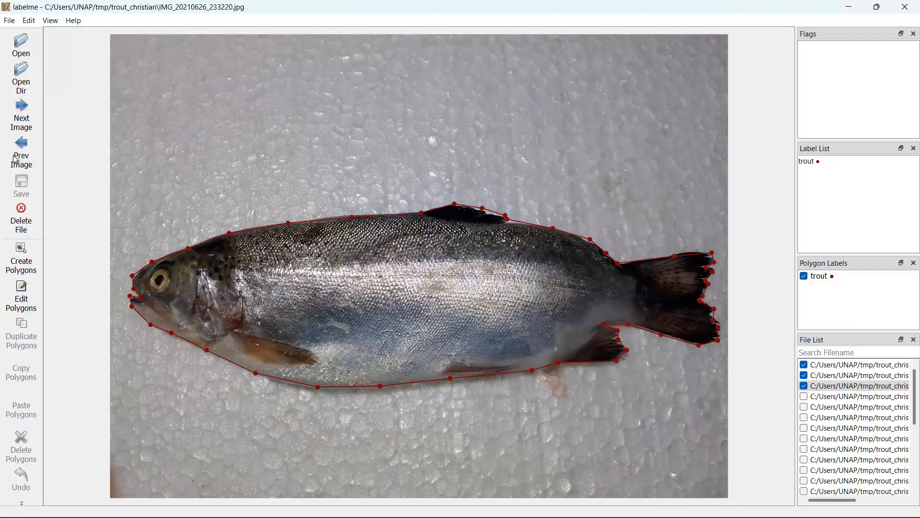
Step: Load the next photo, IMG_20210626_233235.jpg, and start a polygon tracing the upright trout from mid-back up to the snout
{"action": "left_click", "coordinate": [21, 113]}
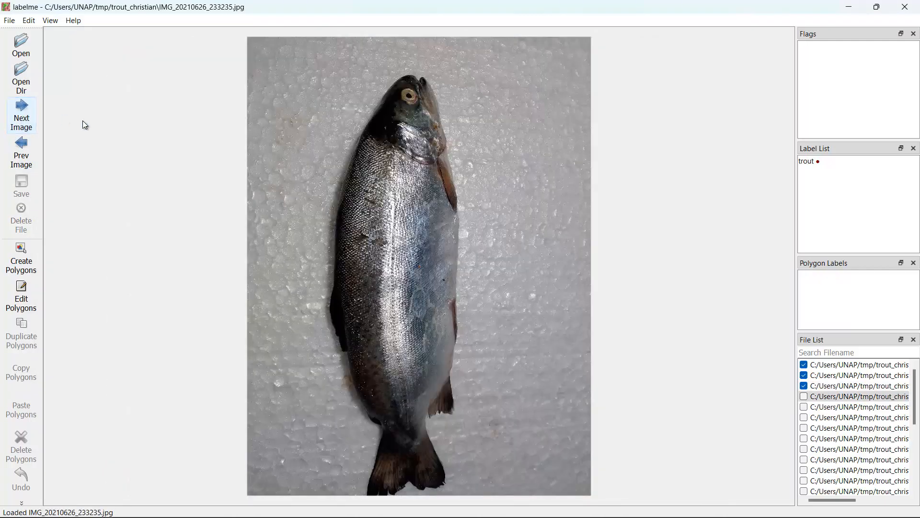
{"action": "left_click", "coordinate": [27, 260]}
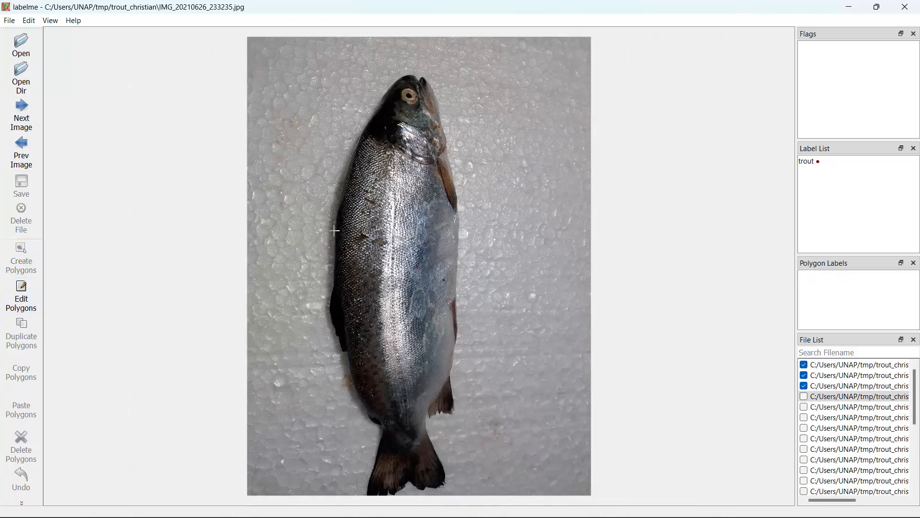
{"action": "left_click", "coordinate": [336, 226]}
{"action": "left_click", "coordinate": [341, 181]}
{"action": "left_click", "coordinate": [359, 141]}
{"action": "left_click", "coordinate": [375, 110]}
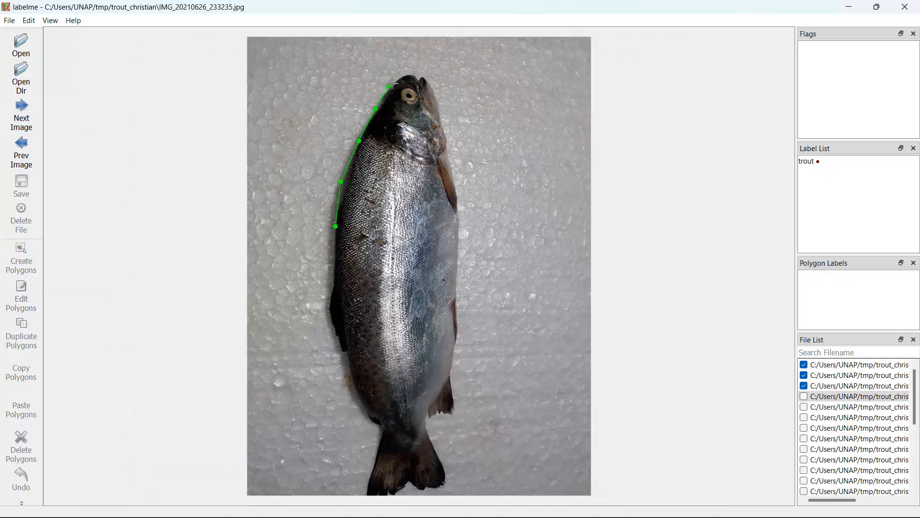
{"action": "left_click", "coordinate": [394, 83]}
{"action": "left_click", "coordinate": [409, 74]}
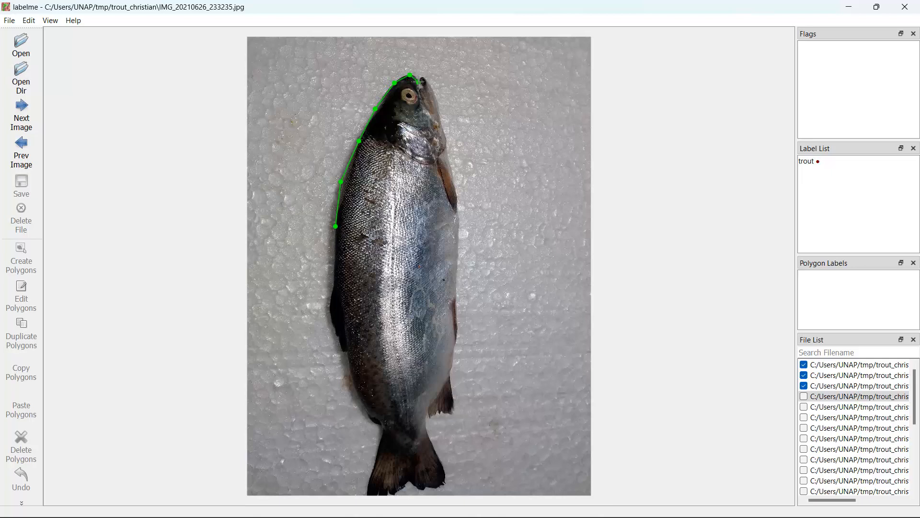
Step: Trace from the mouth down the belly side of the trout past the pelvic fin
{"action": "left_click", "coordinate": [460, 220]}
{"action": "left_click", "coordinate": [456, 305]}
{"action": "left_click", "coordinate": [459, 338]}
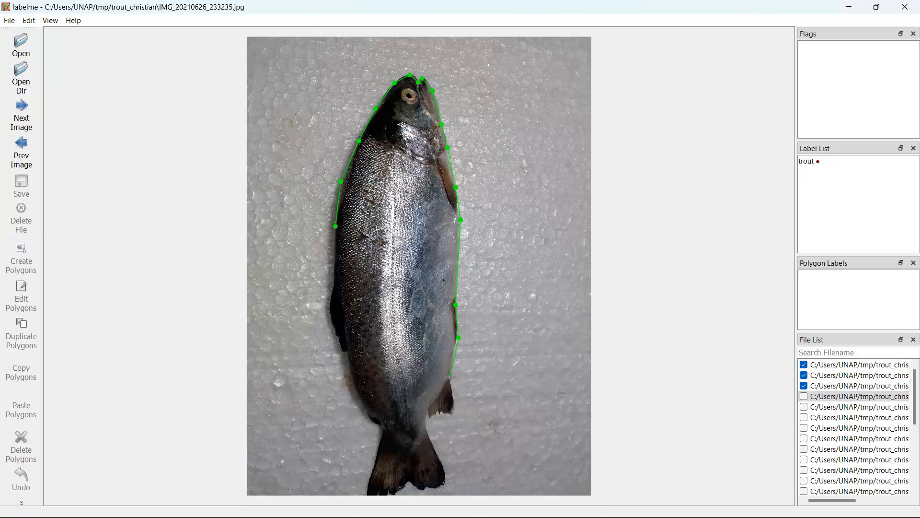
Step: Continue the outline past the anal fin and around the tail fin to the back side of the tail base
{"action": "left_click", "coordinate": [428, 433]}
{"action": "left_click", "coordinate": [445, 474]}
{"action": "left_click", "coordinate": [446, 479]}
{"action": "left_click", "coordinate": [439, 486]}
{"action": "left_click", "coordinate": [426, 487]}
{"action": "left_click", "coordinate": [366, 493]}
{"action": "left_click", "coordinate": [374, 459]}
{"action": "left_click", "coordinate": [380, 433]}
Step: Trace up the rear of the back and around the dorsal fin to the starting point to close the polygon
{"action": "left_click", "coordinate": [362, 405]}
{"action": "left_click", "coordinate": [350, 370]}
{"action": "left_click", "coordinate": [345, 352]}
{"action": "left_click", "coordinate": [335, 331]}
{"action": "left_click", "coordinate": [331, 313]}
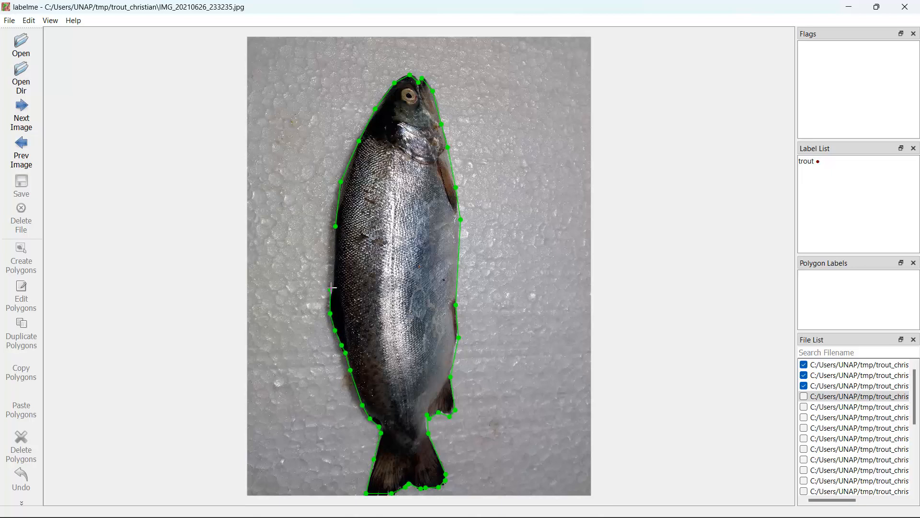
{"action": "left_click", "coordinate": [334, 284]}
{"action": "left_click", "coordinate": [335, 226]}
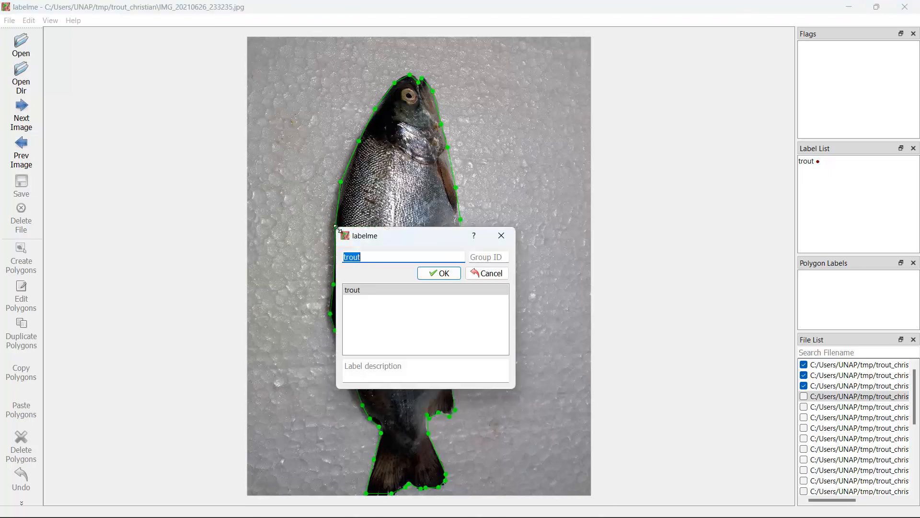
Step: Label the closed polygon "trout" and save the annotation as label file IMG_20210626_233235 (*.json) in the trout_christian folder
{"action": "left_click_drag", "start_coordinate": [374, 259], "coordinate": [337, 258]}
{"action": "left_click", "coordinate": [445, 274]}
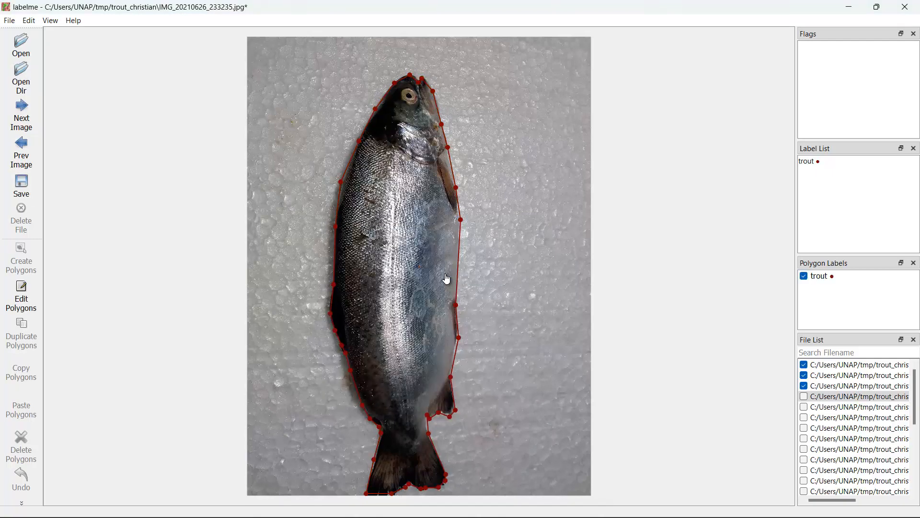
{"action": "left_click", "coordinate": [26, 188]}
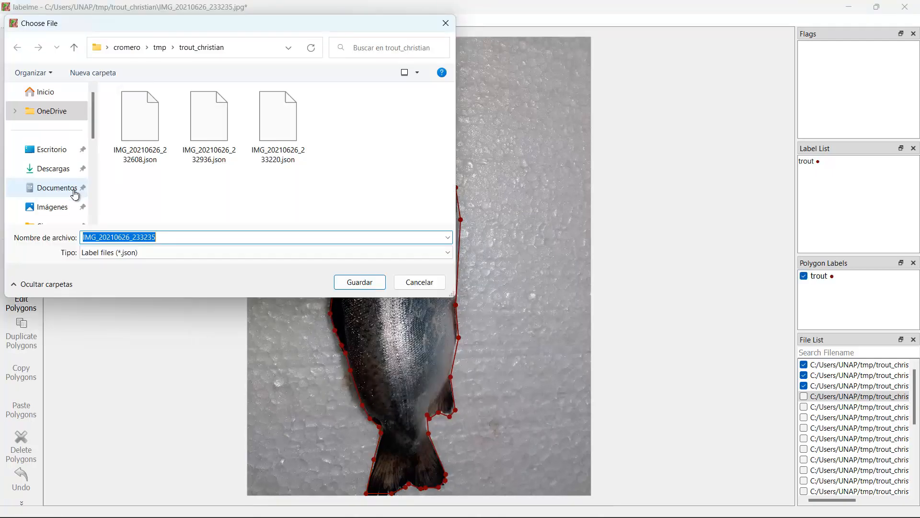
{"action": "left_click", "coordinate": [372, 284]}
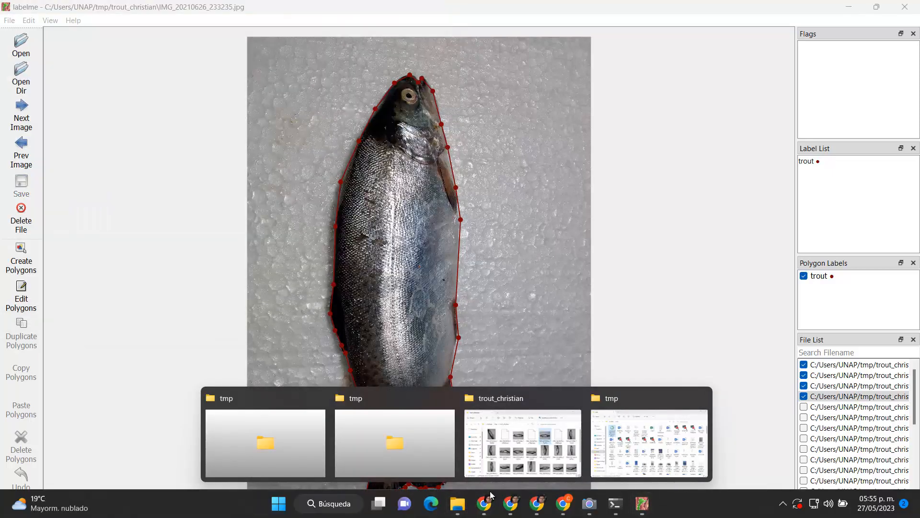
Step: Check the photo IMG_20210626_233235 against its saved .json file in File Explorer, and return to labelme
{"action": "left_click", "coordinate": [555, 406]}
{"action": "left_click", "coordinate": [584, 161]}
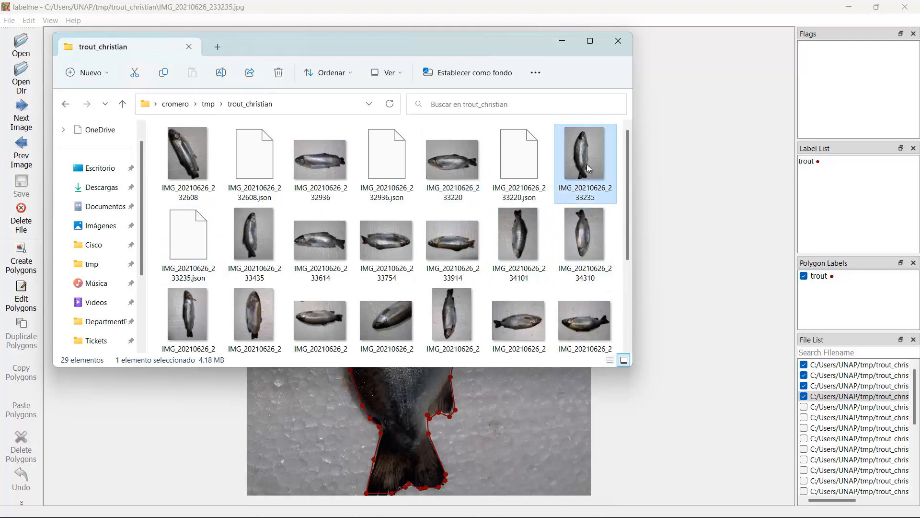
{"action": "left_click", "coordinate": [211, 234]}
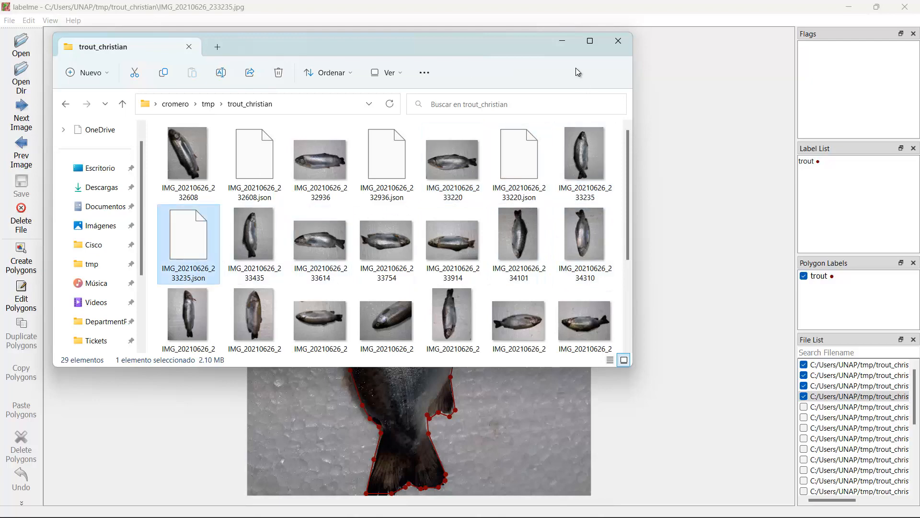
{"action": "left_click", "coordinate": [562, 44]}
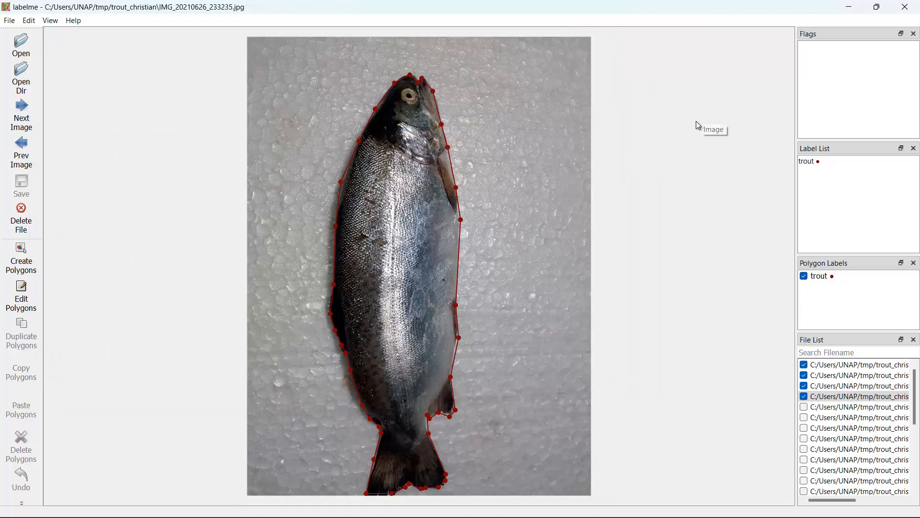